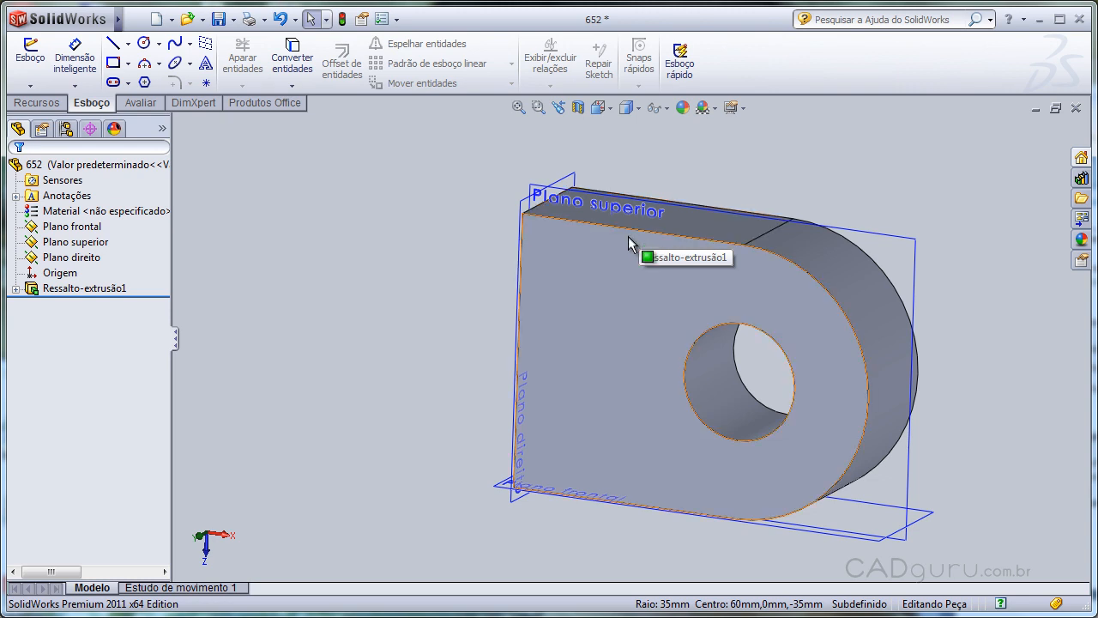
# Step: Switch to the open part 651 with its rounded profile sketch in edit mode
pyautogui.click(1036, 108)
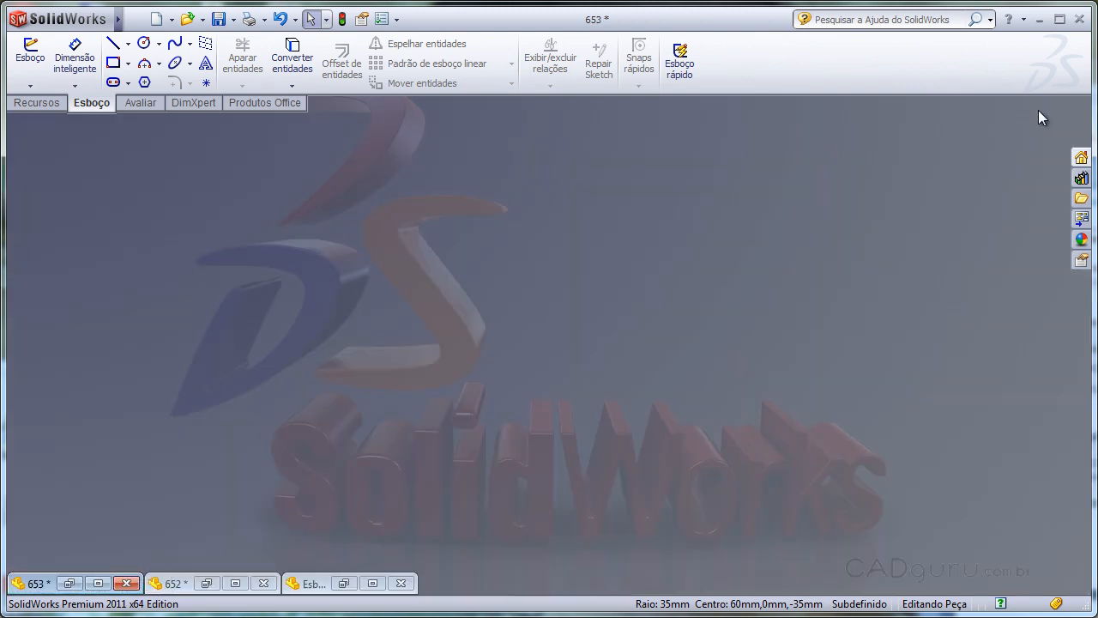
pyautogui.click(373, 583)
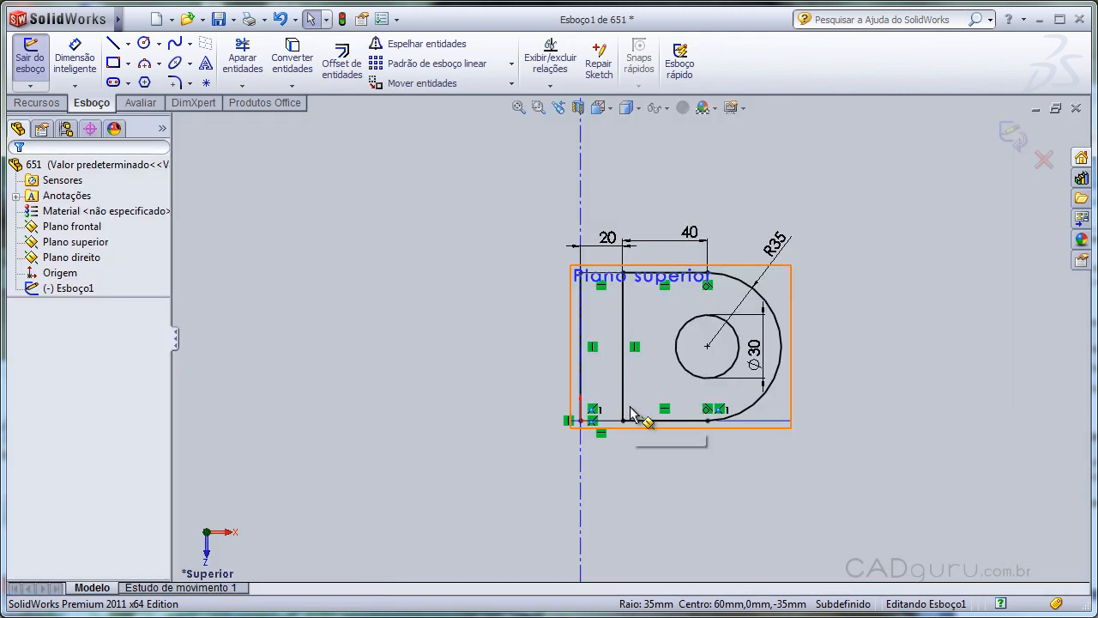
pyautogui.scroll(-1, 631, 413)
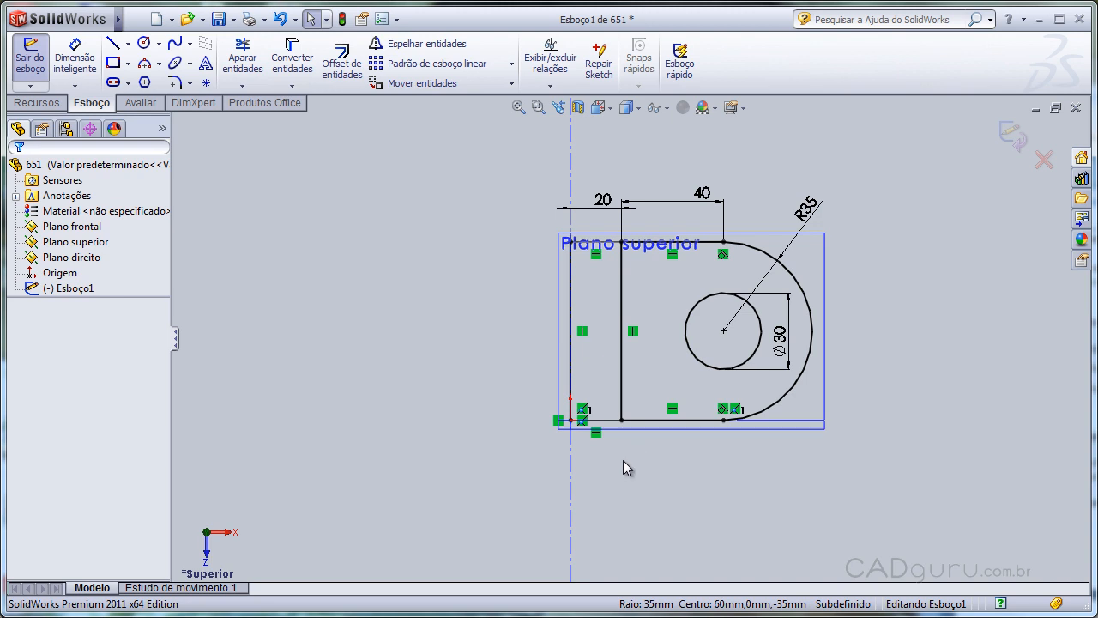
# Step: Mirror the rounded profile, its hole and the connecting lines as a copy about the sketch's vertical centerline
pyautogui.click(447, 49)
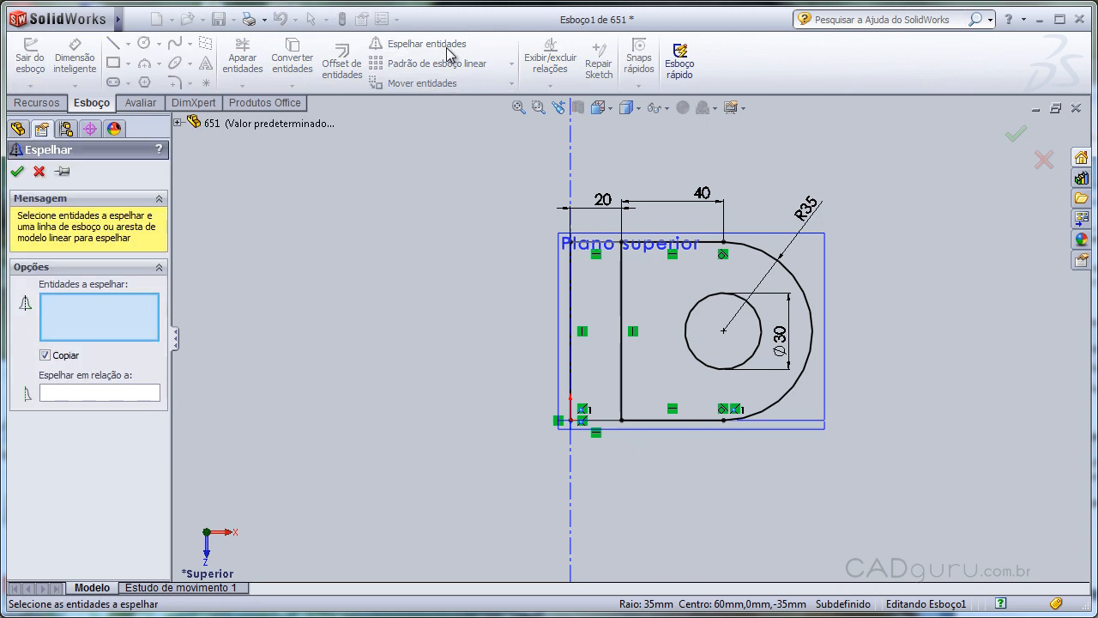
pyautogui.moveTo(610, 479)
pyautogui.mouseDown()
pyautogui.moveTo(680, 231)
pyautogui.moveTo(877, 192)
pyautogui.mouseUp()
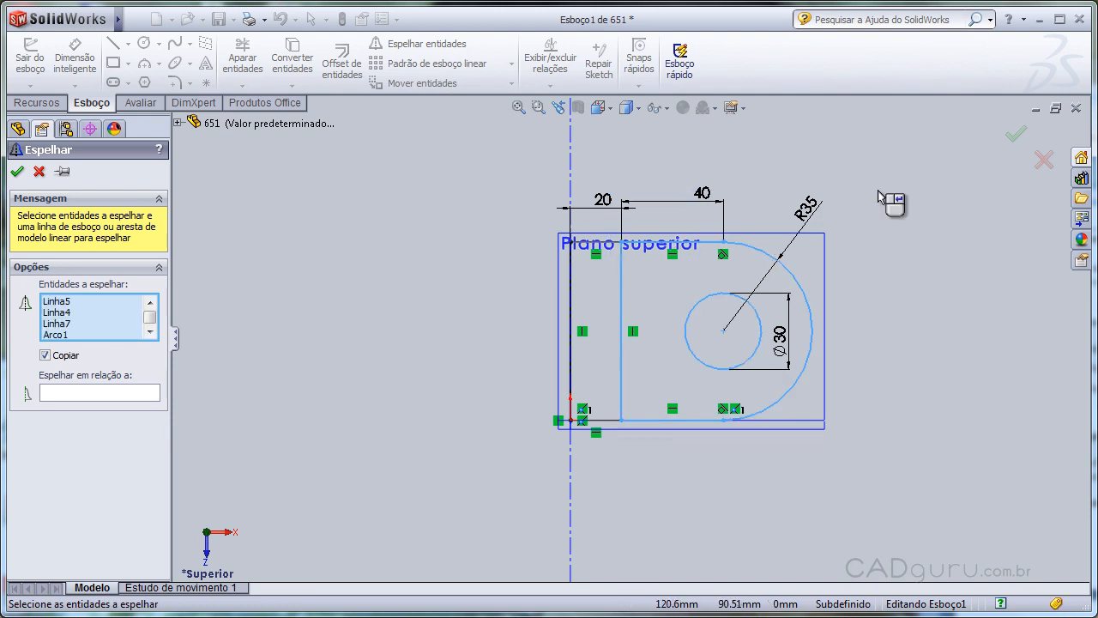
pyautogui.click(612, 246)
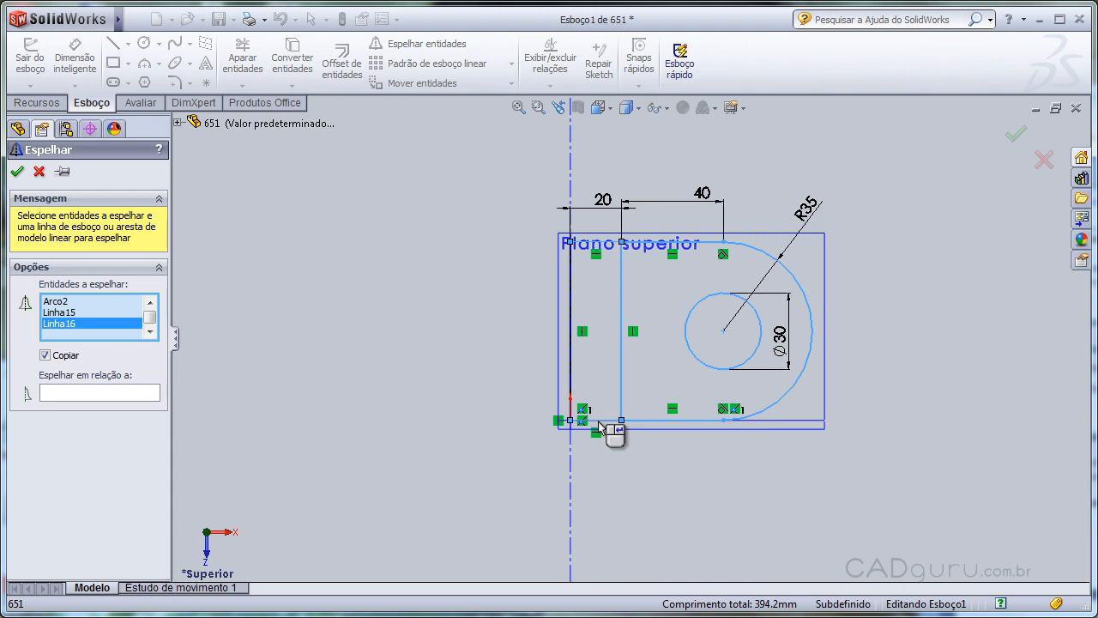
pyautogui.rightClick(600, 424)
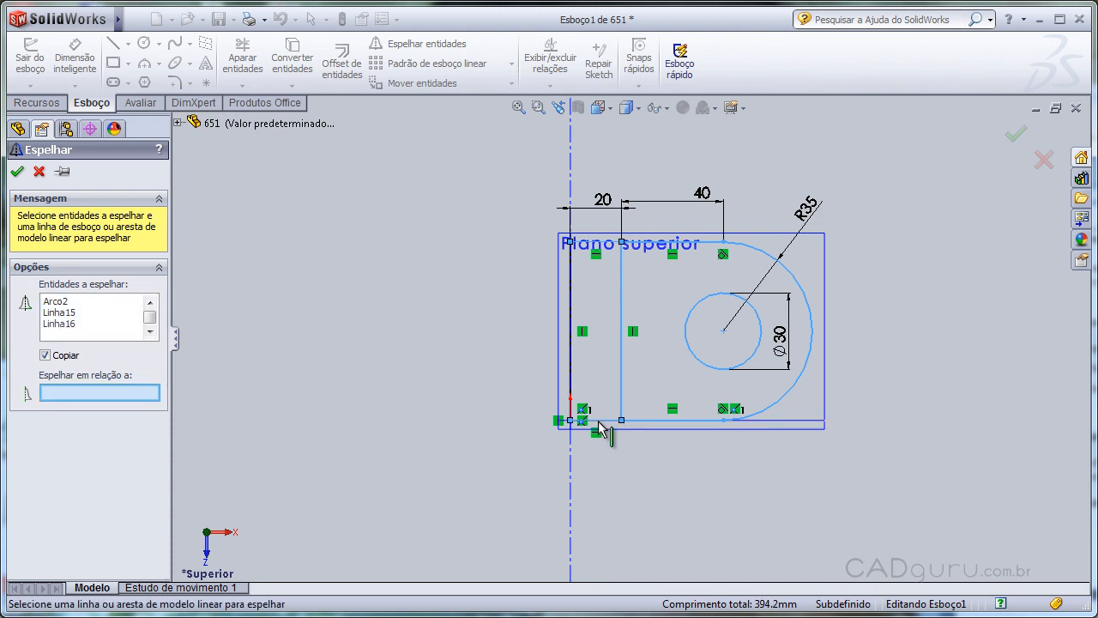
pyautogui.click(570, 463)
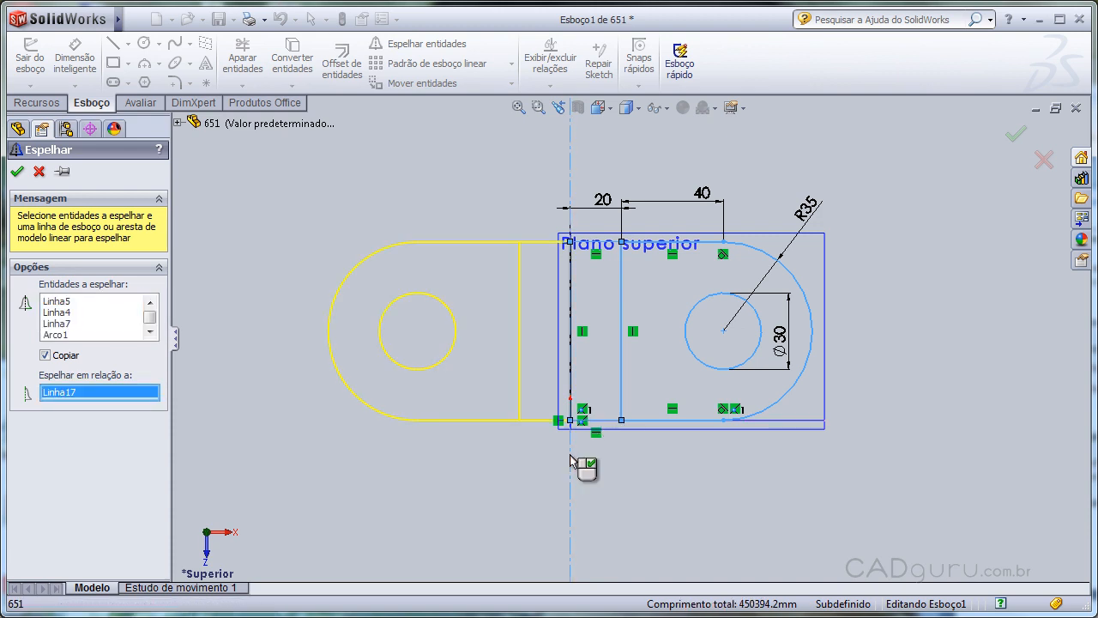
pyautogui.rightClick(572, 463)
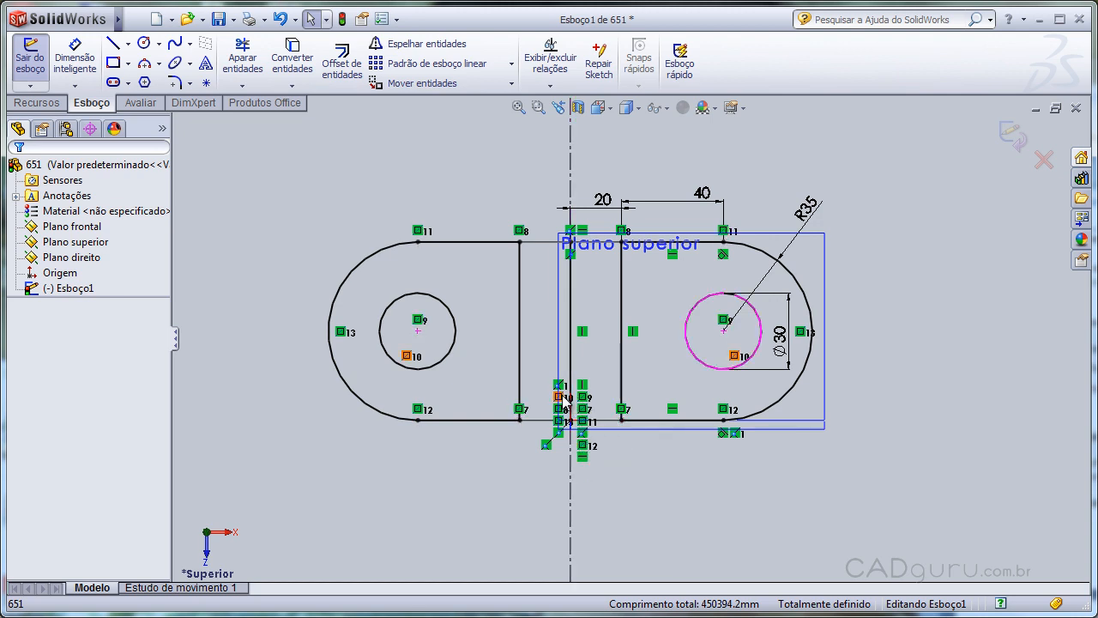
pyautogui.click(572, 490)
pyautogui.click(737, 486)
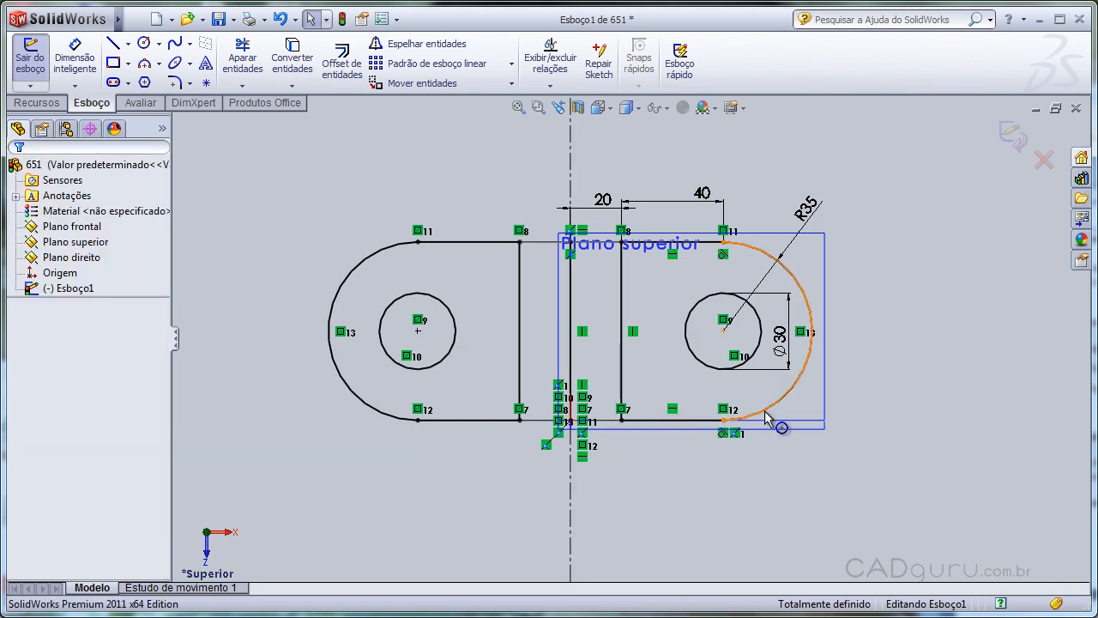
# Step: Reshape the mirrored sketch freehand by enlarging the original arc, then lowering the copy's upper line until the radius is about 37.17 mm
pyautogui.moveTo(783, 397)
pyautogui.mouseDown()
pyautogui.moveTo(887, 343)
pyautogui.moveTo(900, 319)
pyautogui.moveTo(893, 269)
pyautogui.moveTo(858, 351)
pyautogui.mouseUp()
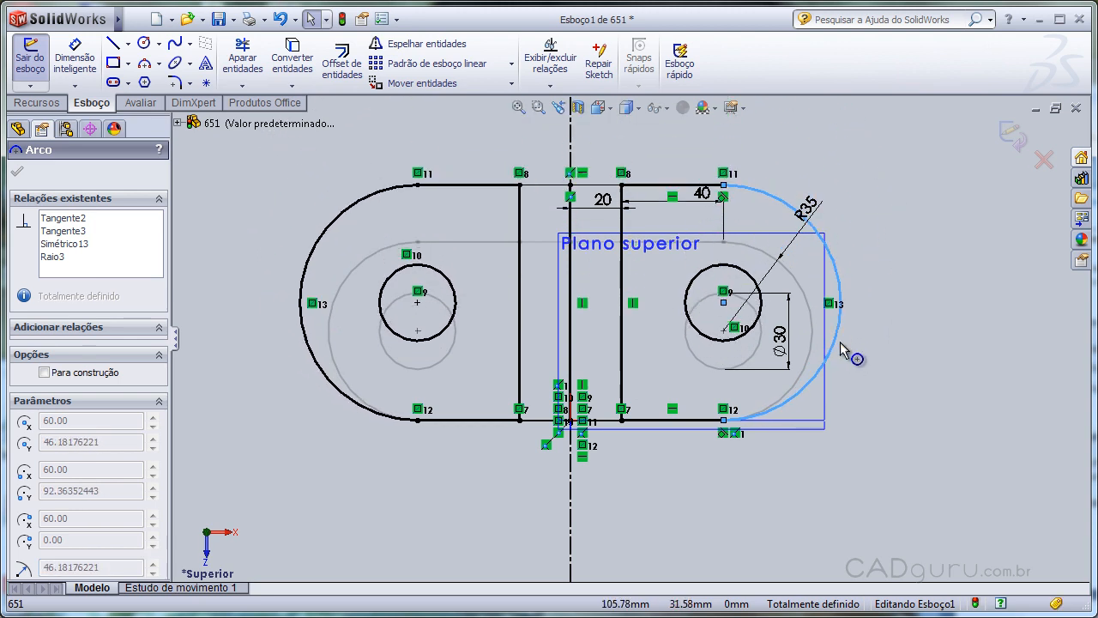
pyautogui.moveTo(450, 187)
pyautogui.mouseDown()
pyautogui.moveTo(381, 151)
pyautogui.moveTo(367, 232)
pyautogui.mouseUp()
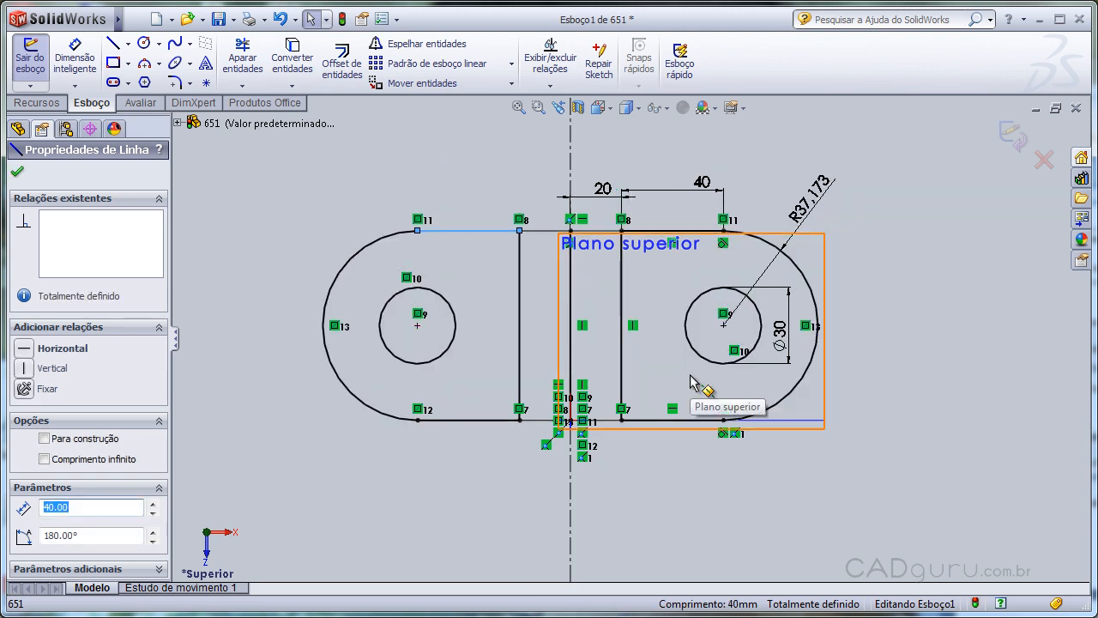
pyautogui.click(655, 465)
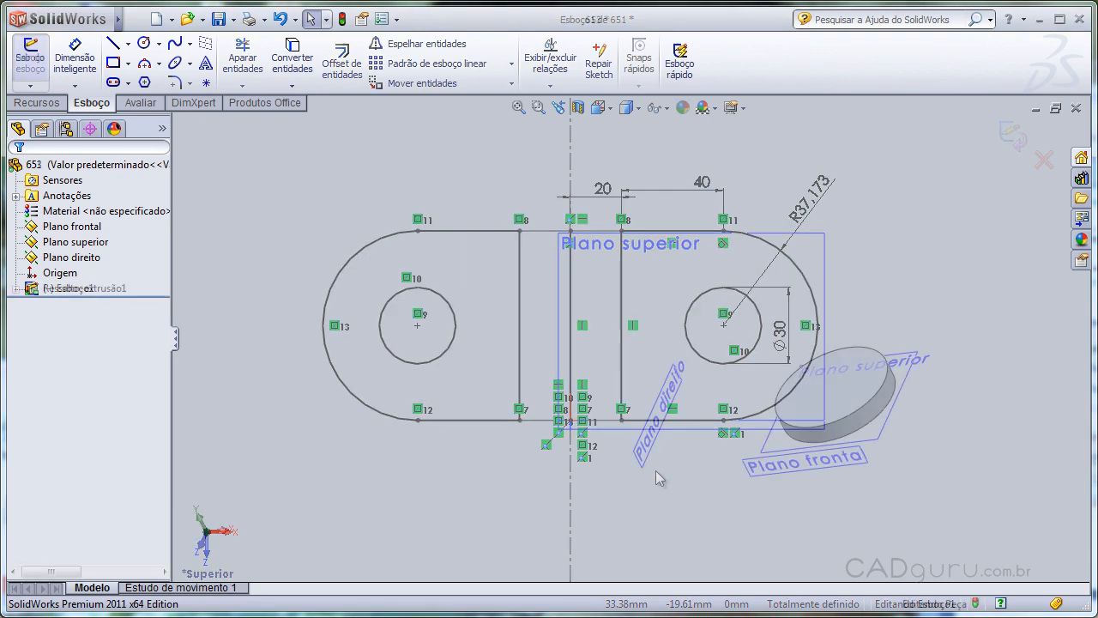
# Step: In part 653, mirror the disc body about Plano direito with Mesclar sólidos turned off
pyautogui.moveTo(942, 402); pyautogui.dragTo(875, 352, button='middle')
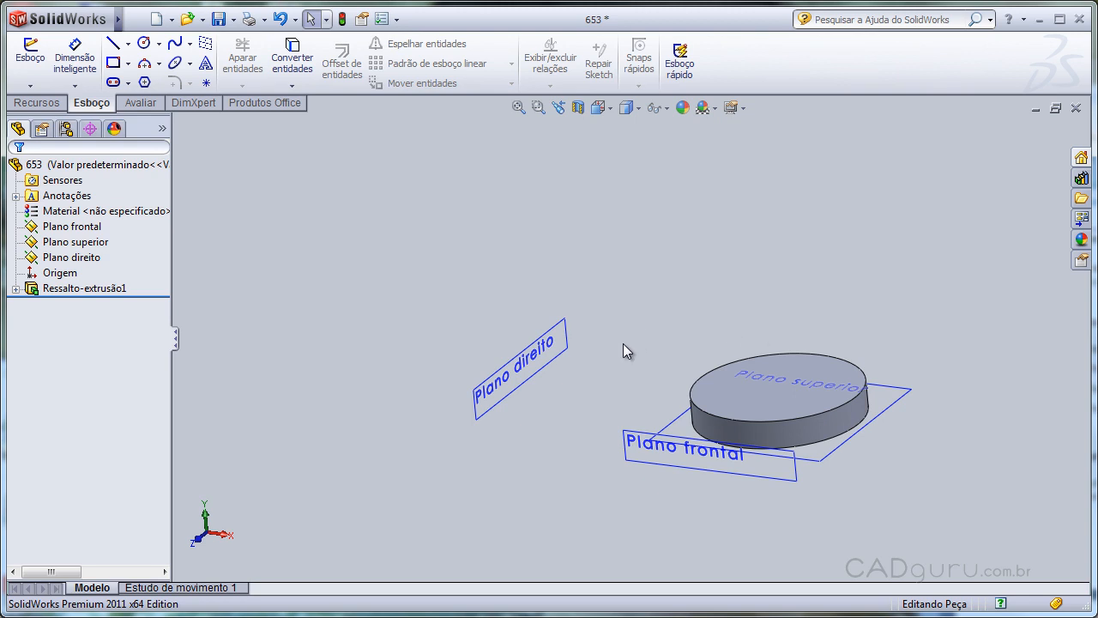
pyautogui.click(565, 352)
pyautogui.click(798, 403)
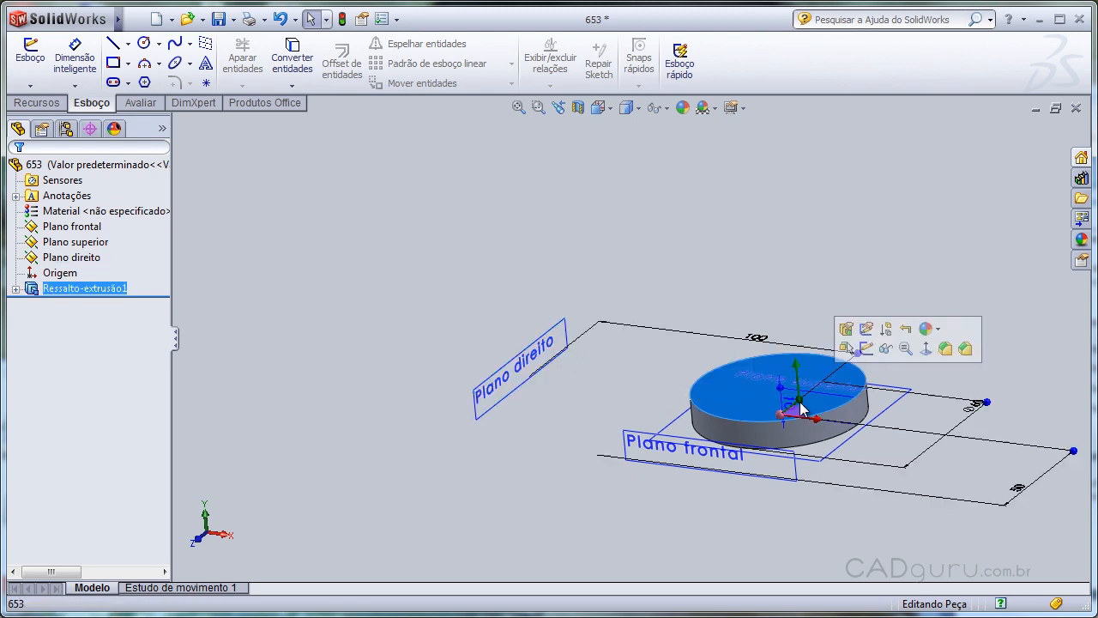
pyautogui.click(804, 225)
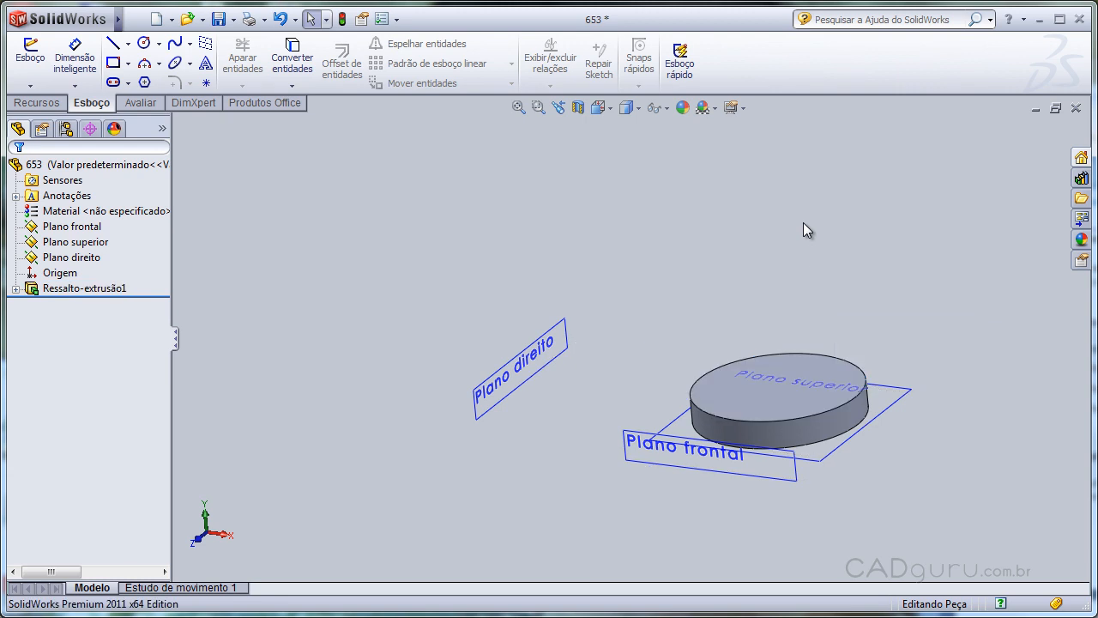
pyautogui.moveTo(673, 241); pyautogui.dragTo(686, 277, button='middle')
pyautogui.scroll(4, 711, 306)
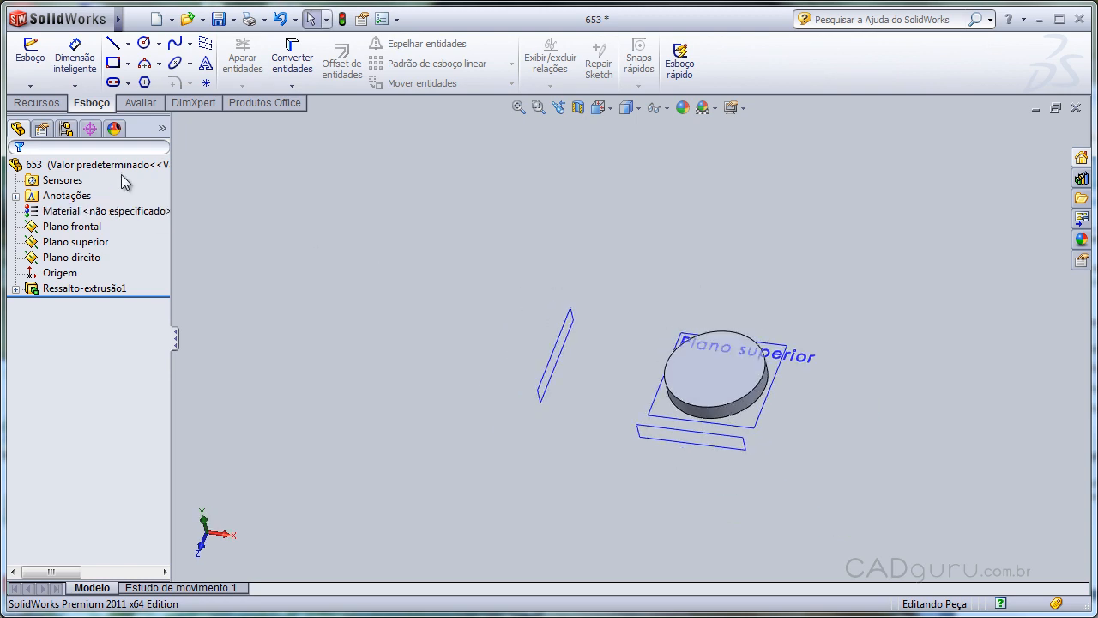
pyautogui.click(19, 103)
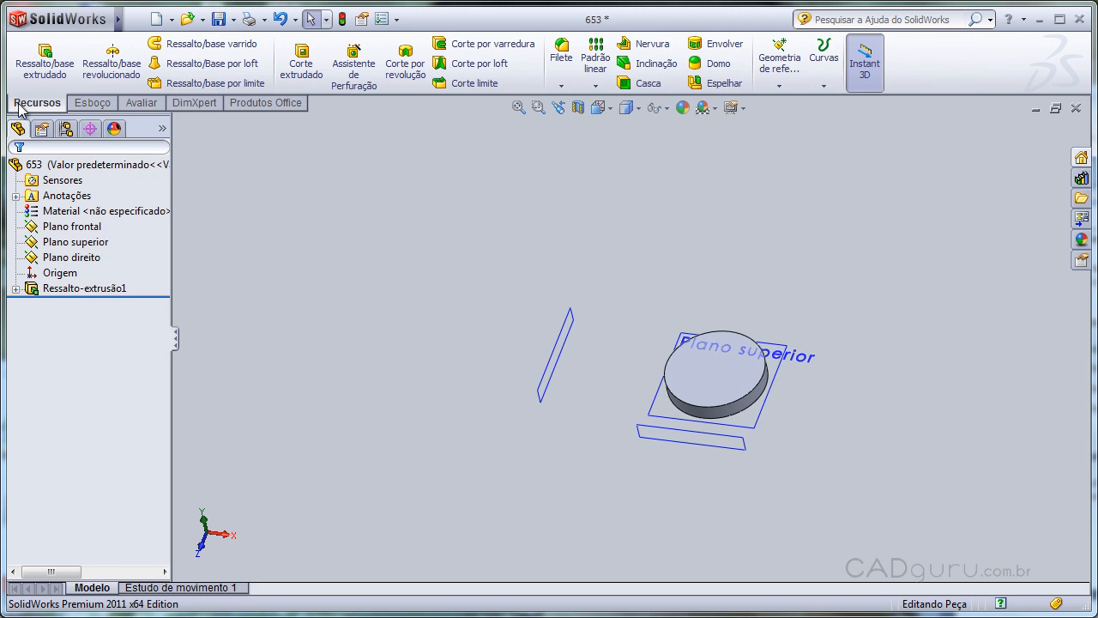
pyautogui.click(728, 84)
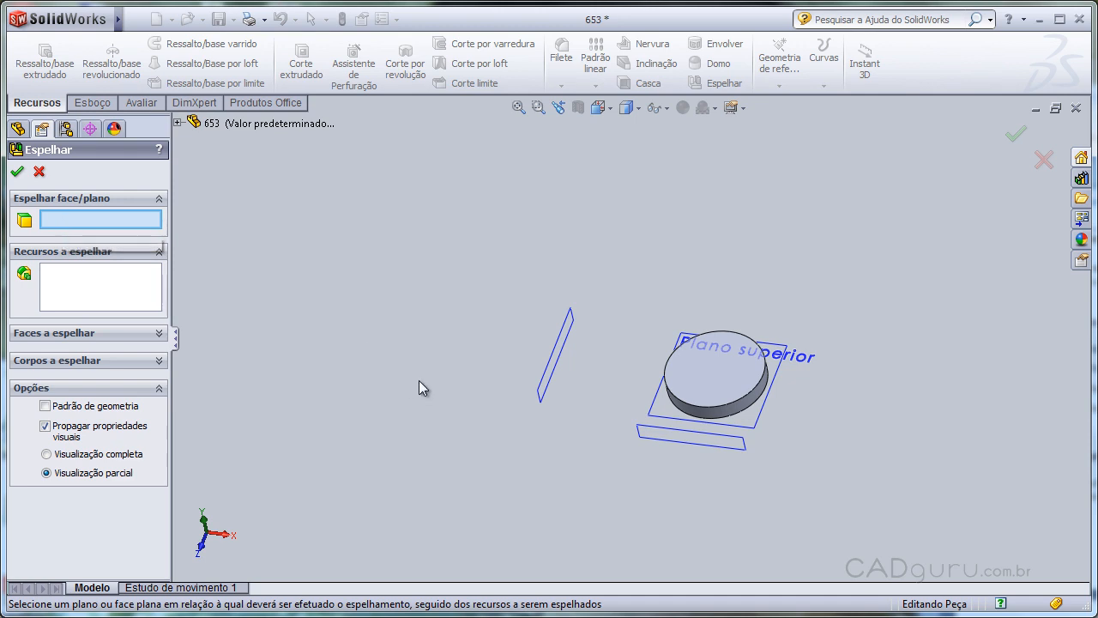
pyautogui.click(553, 381)
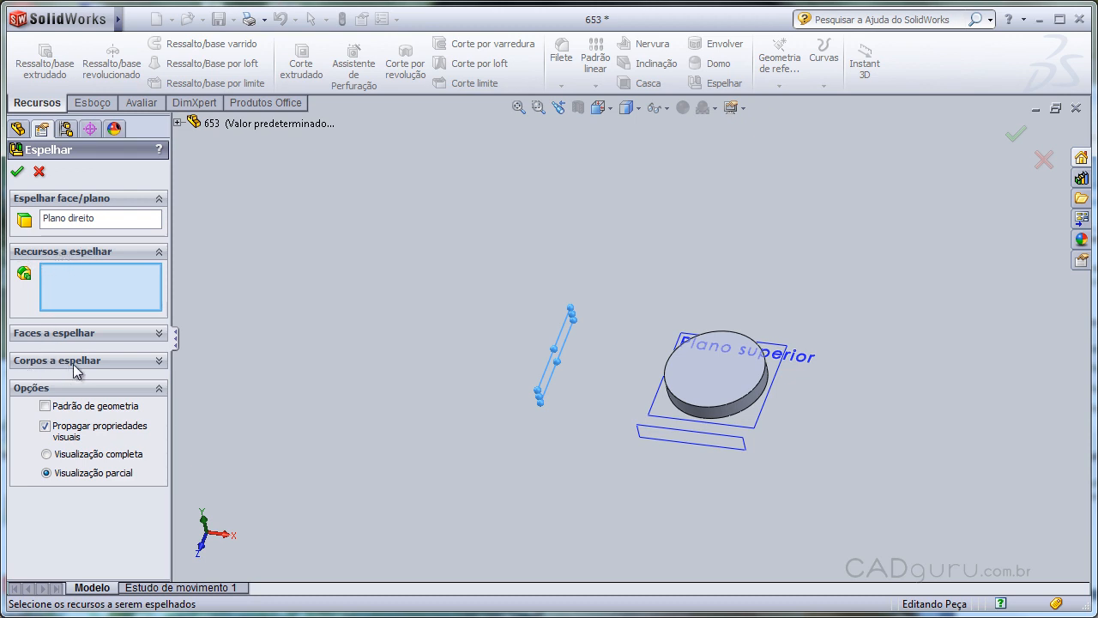
pyautogui.click(149, 369)
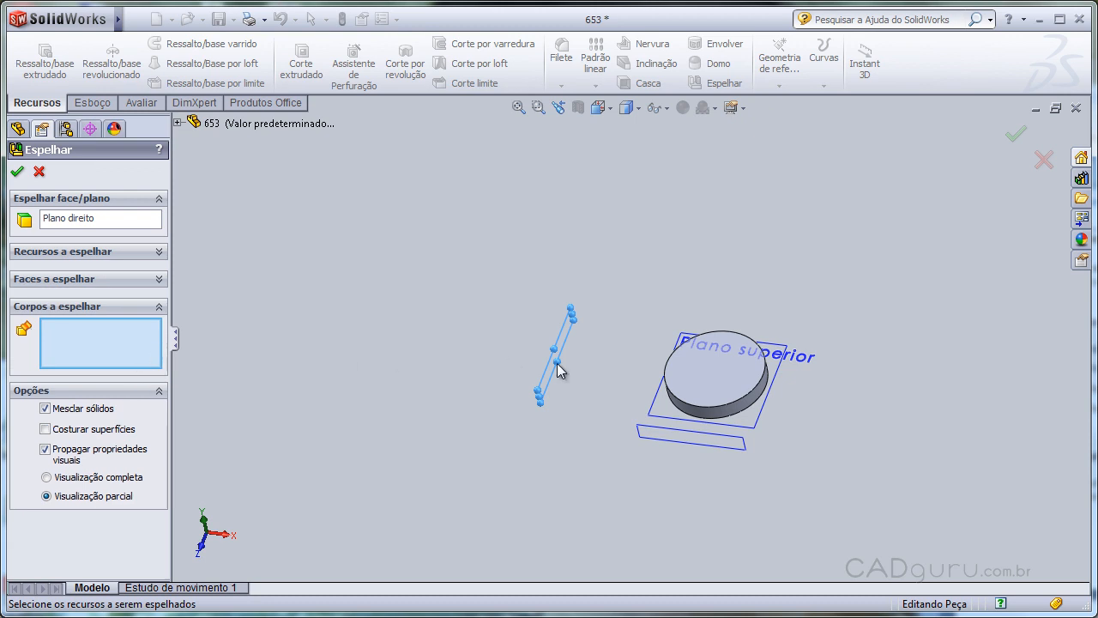
pyautogui.click(743, 378)
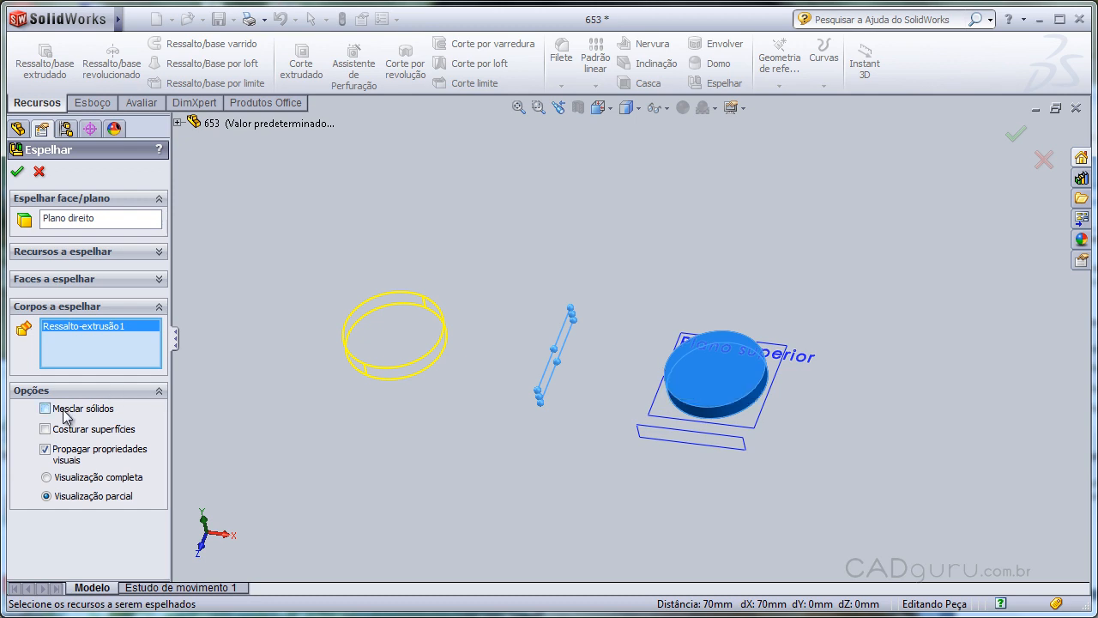
pyautogui.click(16, 171)
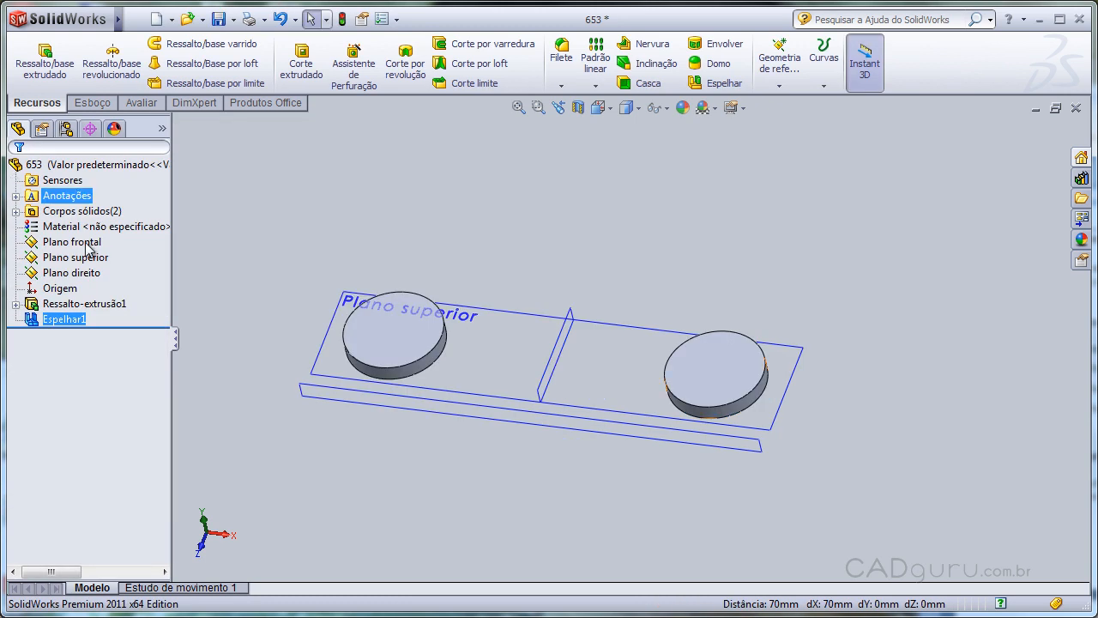
pyautogui.click(589, 247)
# Step: Stretch the original disc's top face upward freehand to an extrusion height of about 51.35 mm
pyautogui.moveTo(588, 289); pyautogui.dragTo(598, 346, button='middle')
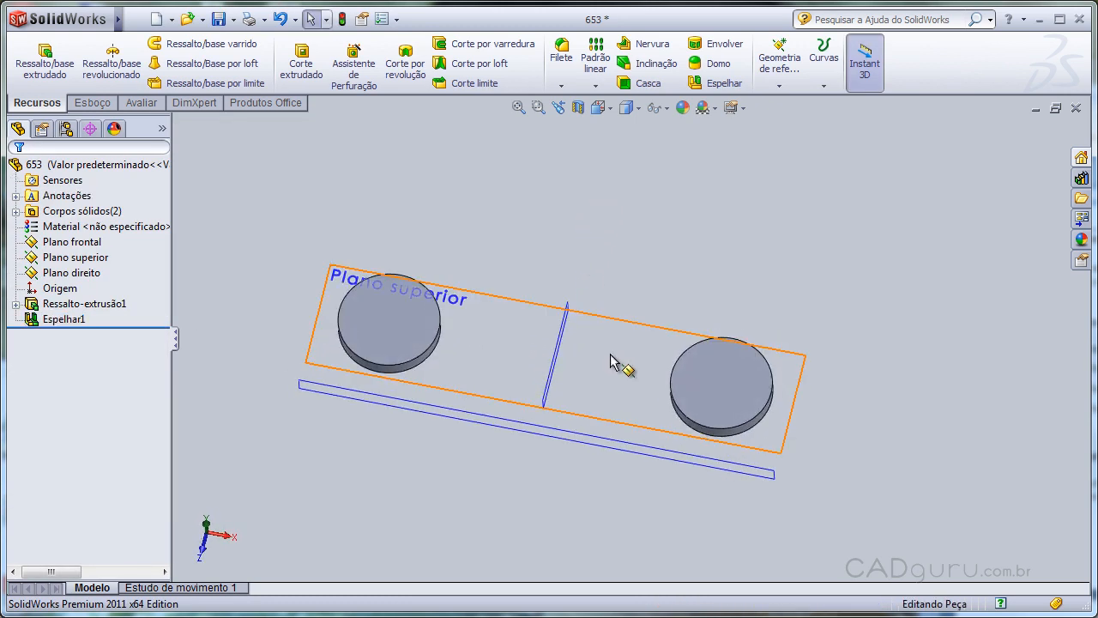
pyautogui.click(734, 387)
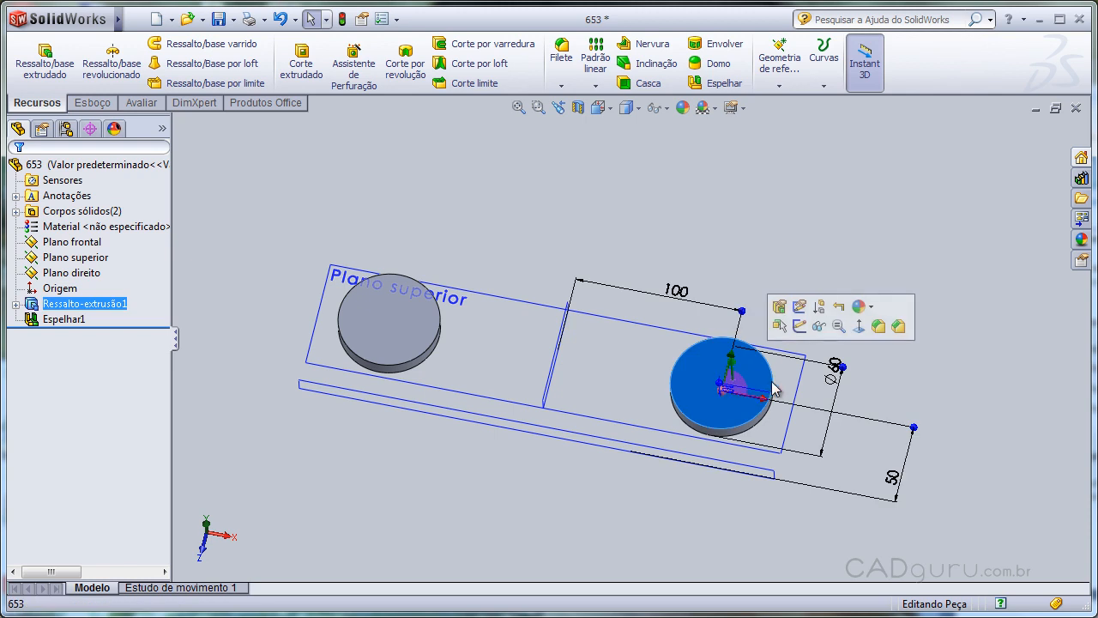
pyautogui.click(774, 378)
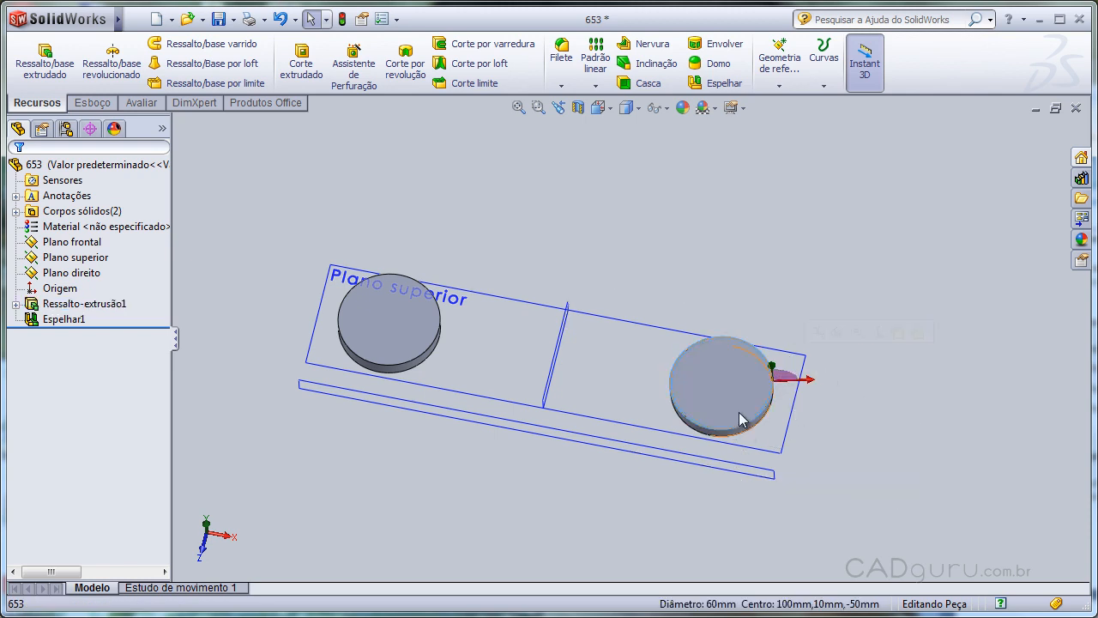
pyautogui.click(768, 378)
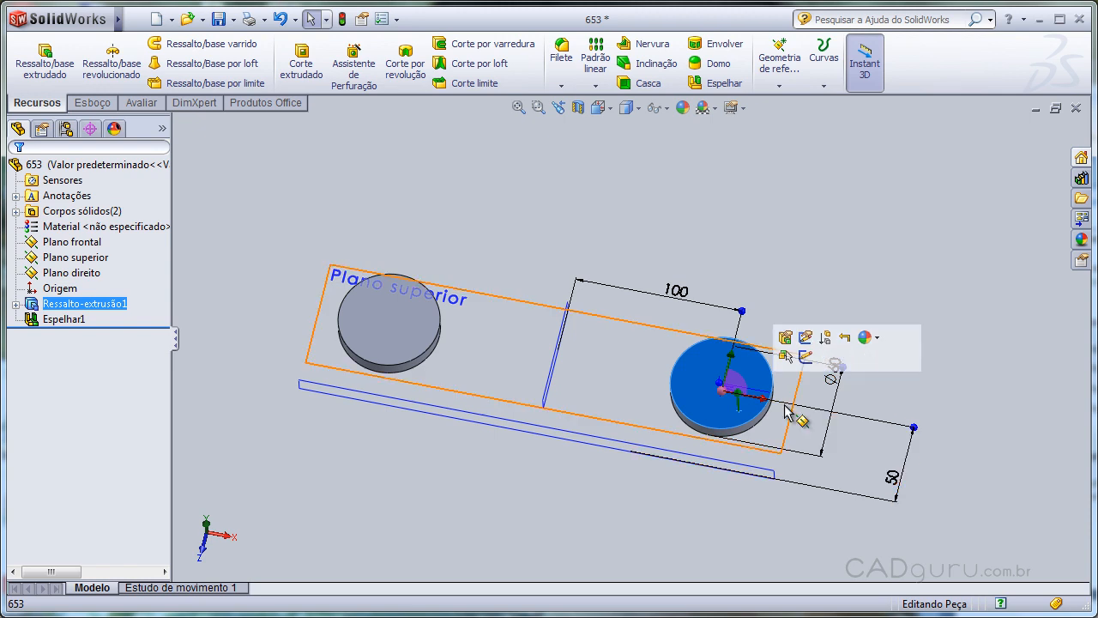
pyautogui.scroll(-2, 703, 377)
pyautogui.moveTo(711, 397); pyautogui.dragTo(729, 243, button='middle')
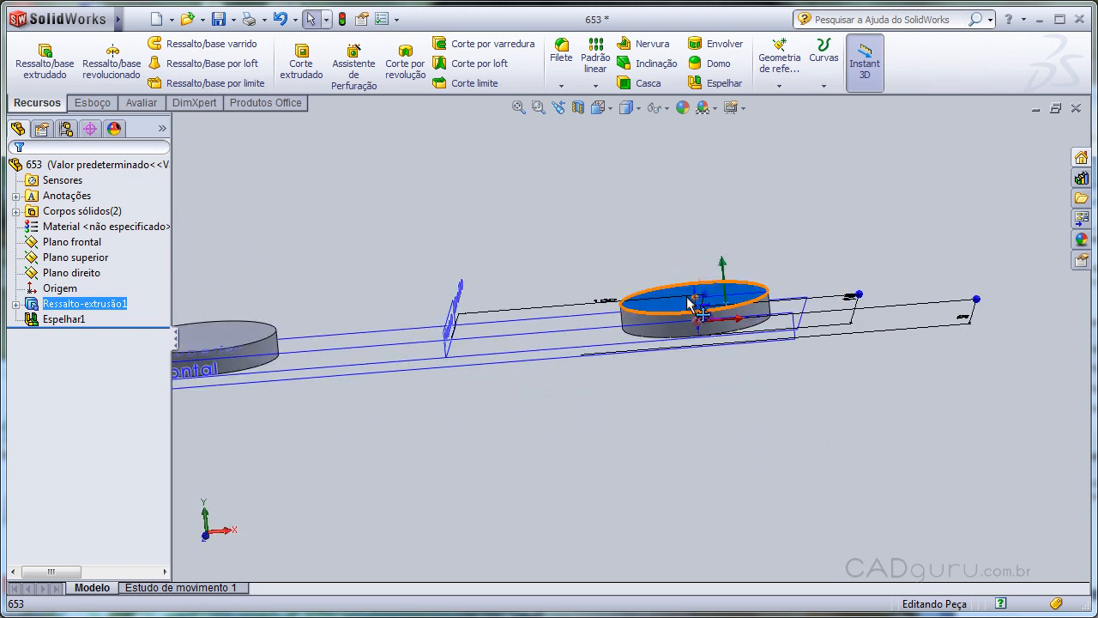
pyautogui.scroll(2, 641, 300)
pyautogui.moveTo(667, 316); pyautogui.dragTo(673, 252)
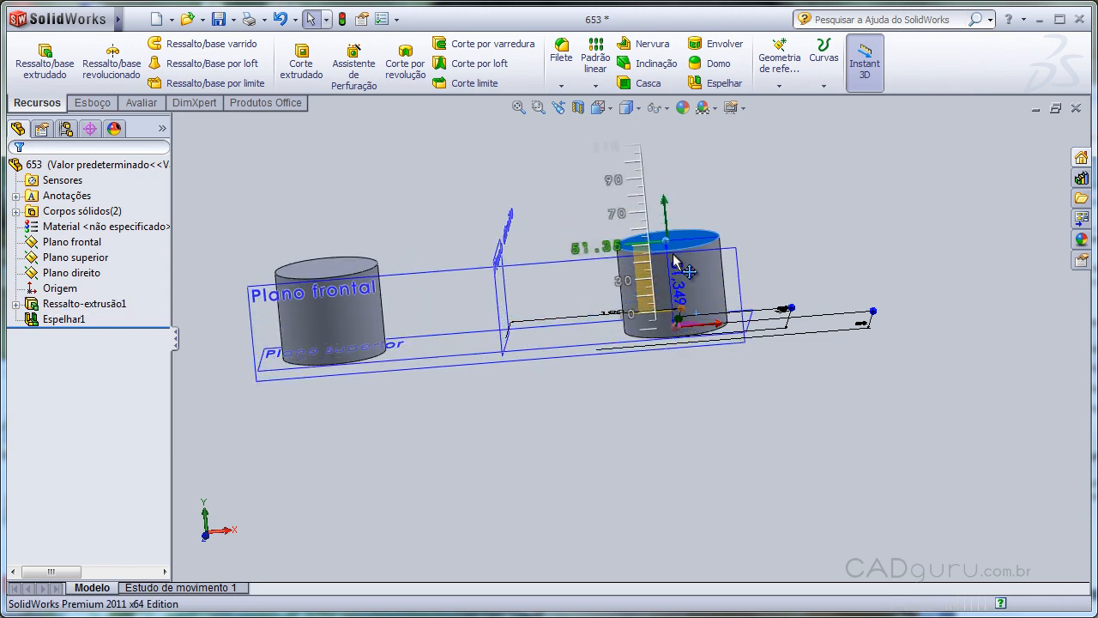
# Step: Resize the original cylinder's diameter freehand with its dimension handle and clear the selection
pyautogui.moveTo(669, 193); pyautogui.dragTo(705, 391, button='middle')
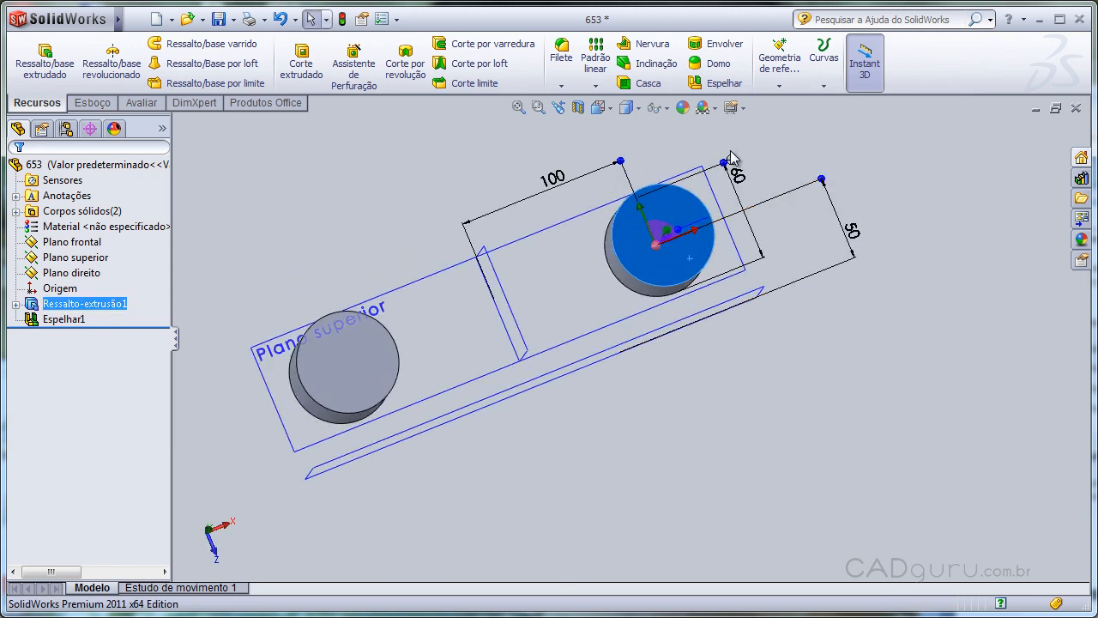
pyautogui.moveTo(734, 161); pyautogui.dragTo(713, 156)
pyautogui.click(688, 392)
pyautogui.scroll(3, 689, 392)
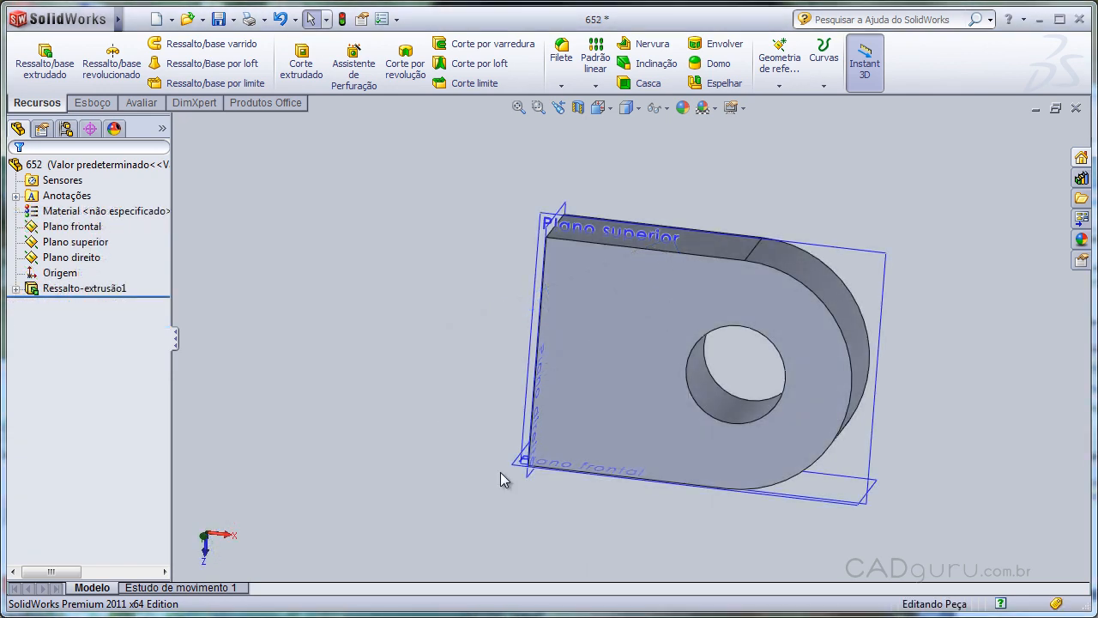
# Step: In part 652, mirror the plate body about its flat end face with Mesclar sólidos turned off
pyautogui.moveTo(632, 473); pyautogui.dragTo(647, 405, button='middle')
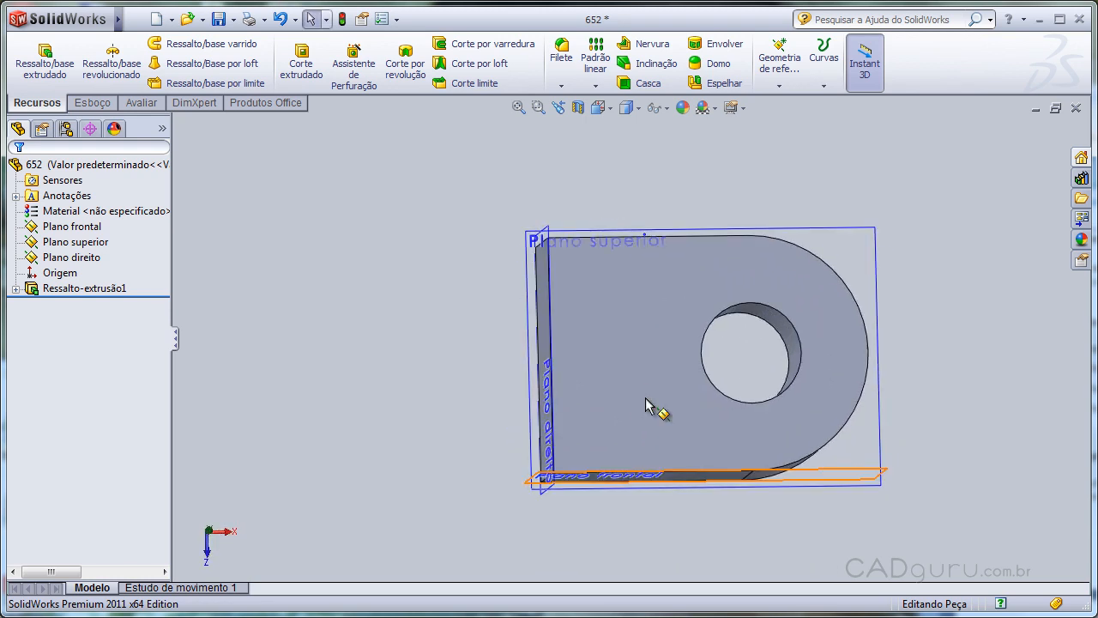
pyautogui.click(731, 86)
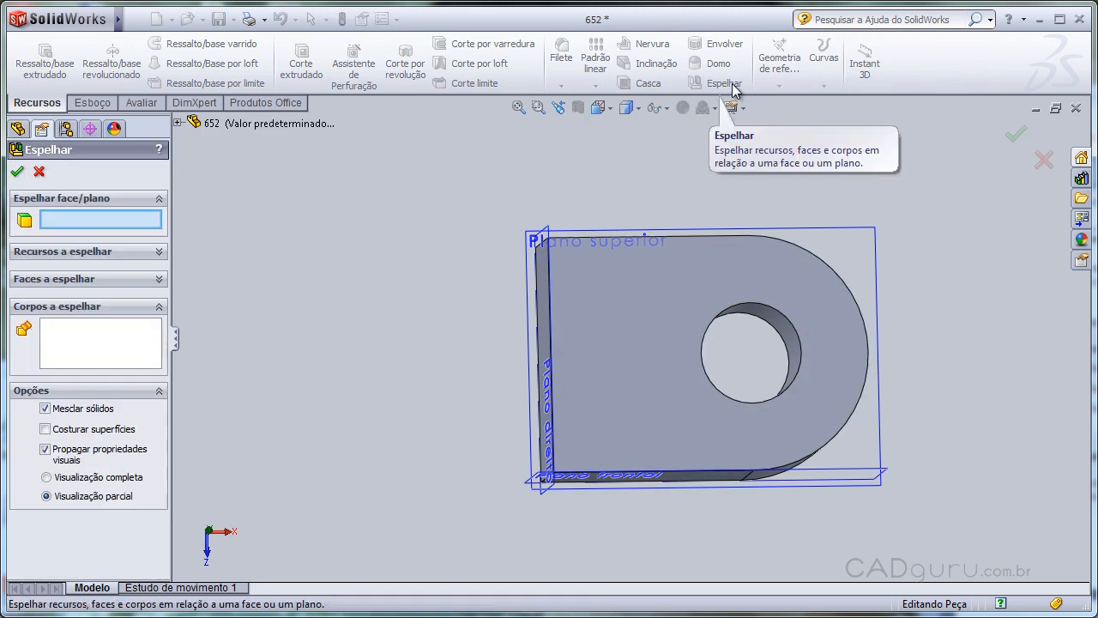
pyautogui.moveTo(516, 186); pyautogui.dragTo(573, 180, button='middle')
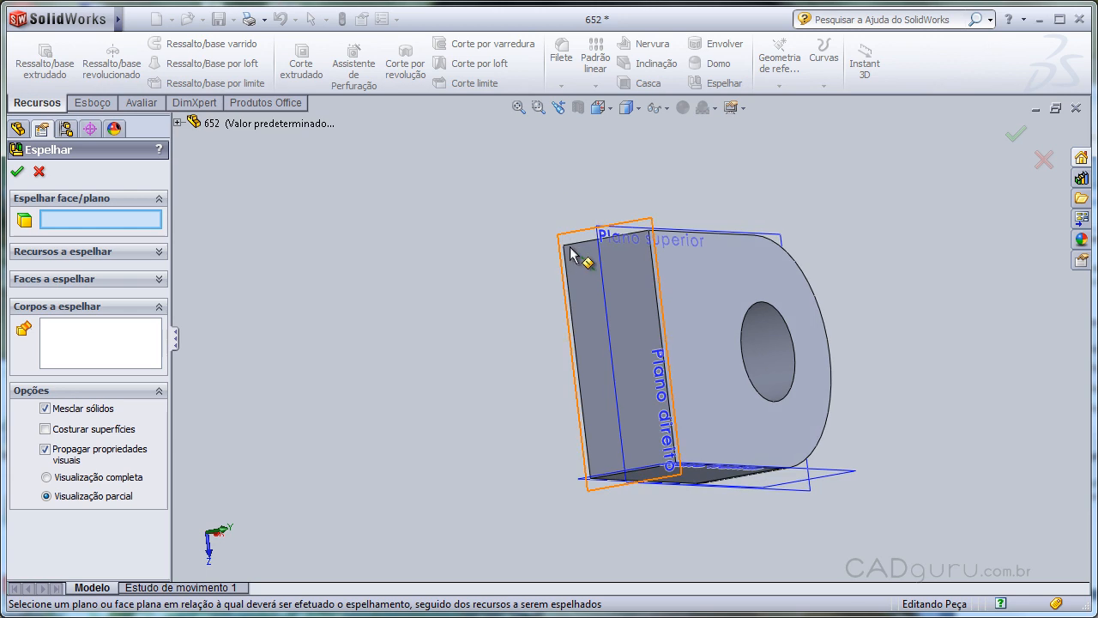
pyautogui.click(576, 249)
pyautogui.moveTo(600, 257); pyautogui.dragTo(730, 232, button='middle')
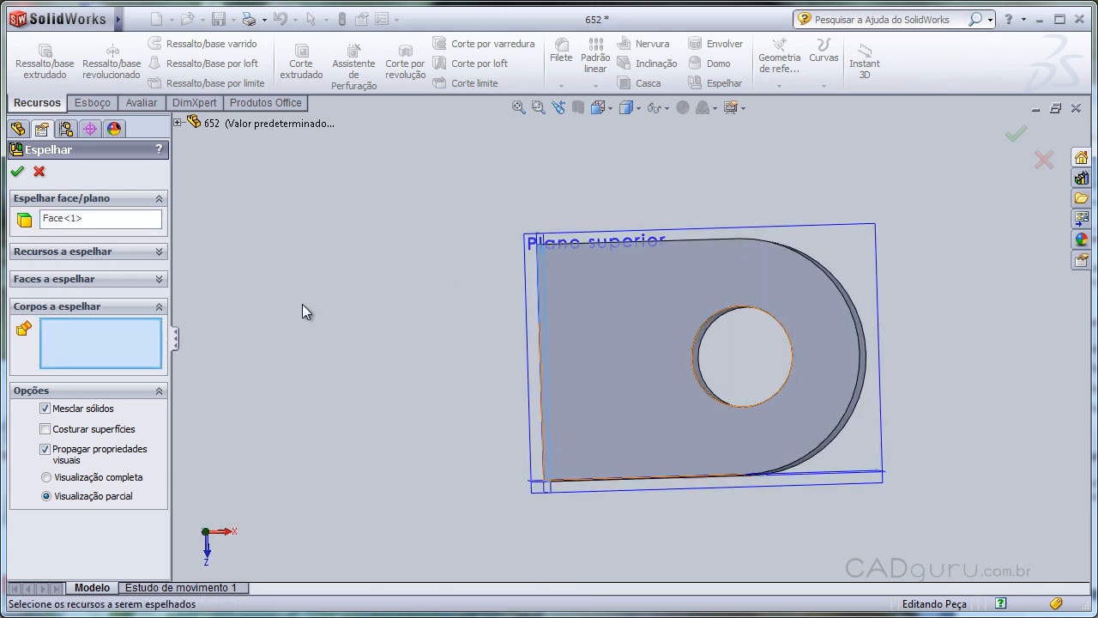
pyautogui.click(625, 334)
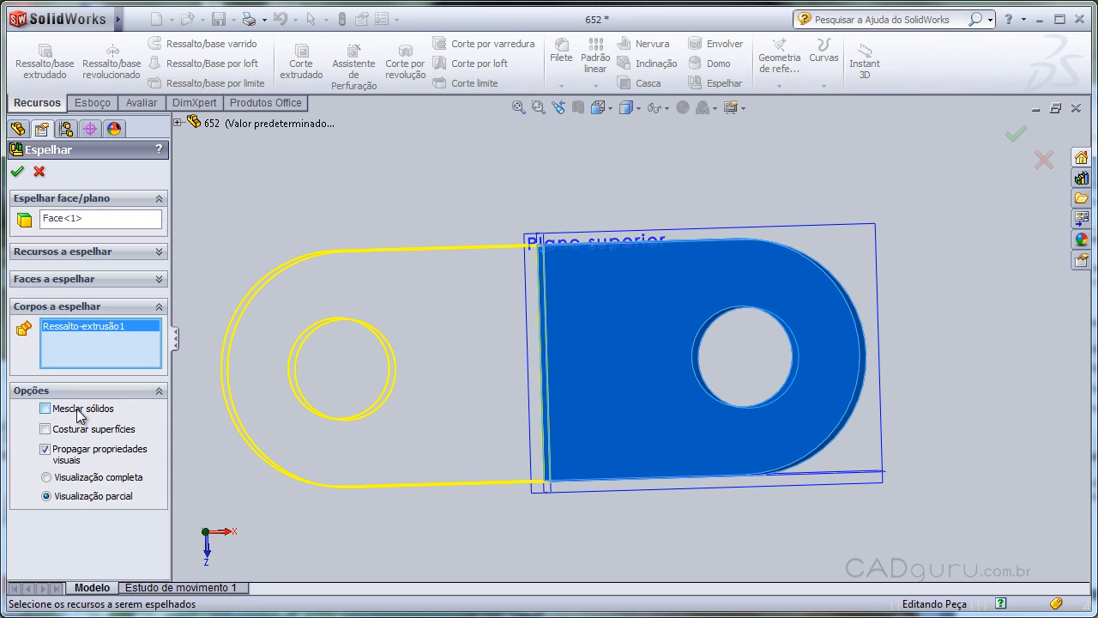
pyautogui.click(17, 172)
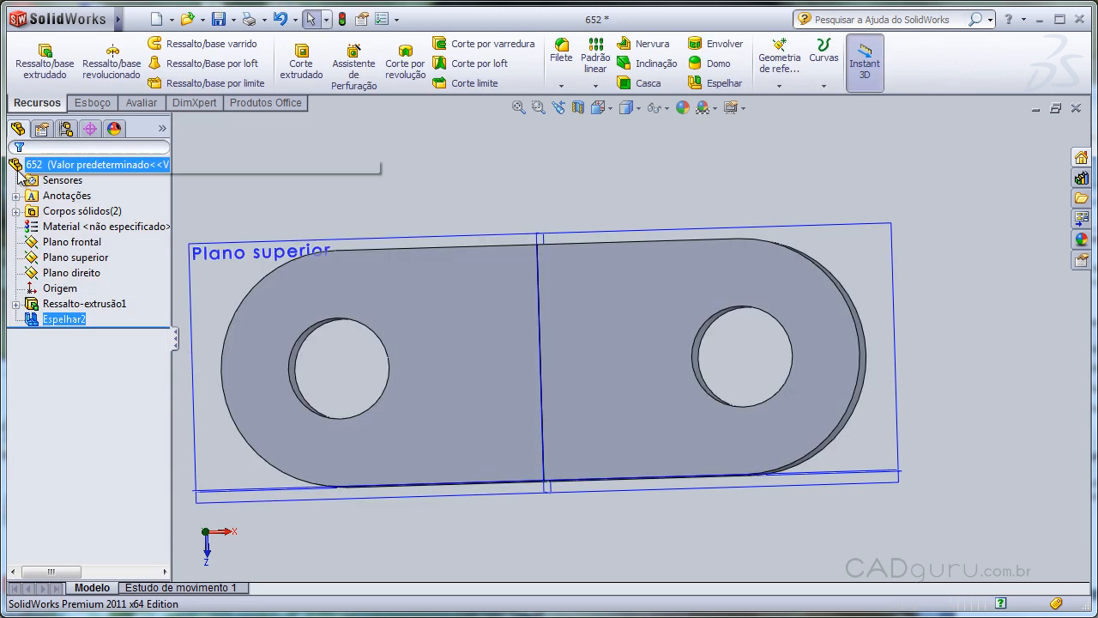
# Step: Select the two halves in turn, then reduce the original half's rounded end freehand to a radius of about 32.7 mm
pyautogui.moveTo(582, 399)
pyautogui.mouseDown(button='middle')
pyautogui.moveTo(589, 299)
pyautogui.moveTo(571, 321)
pyautogui.moveTo(588, 392)
pyautogui.mouseUp(button='middle')
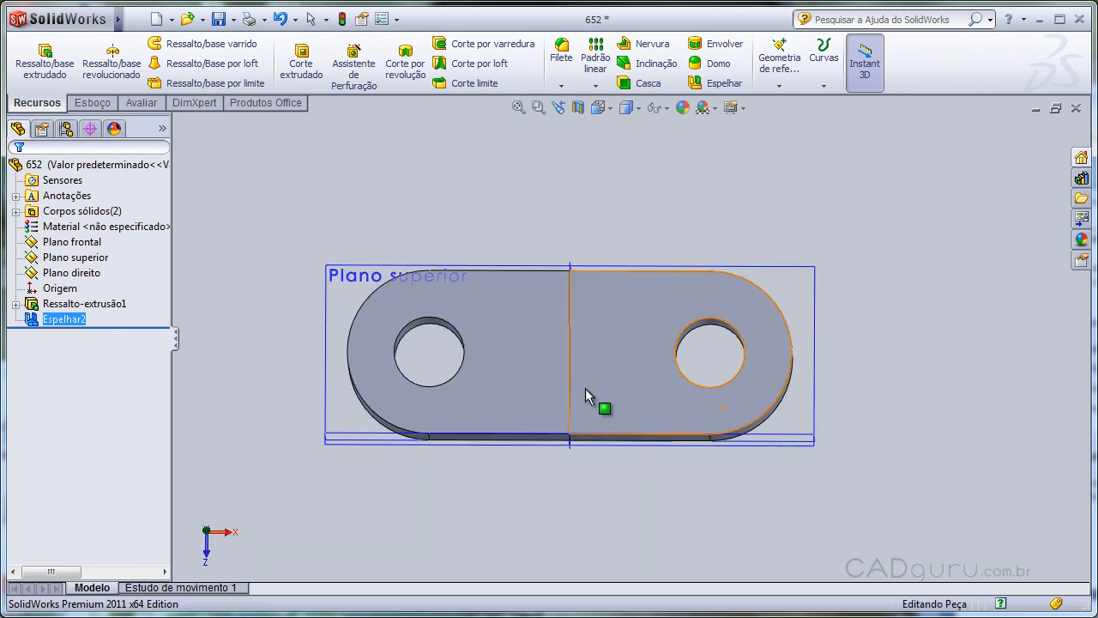
pyautogui.click(626, 347)
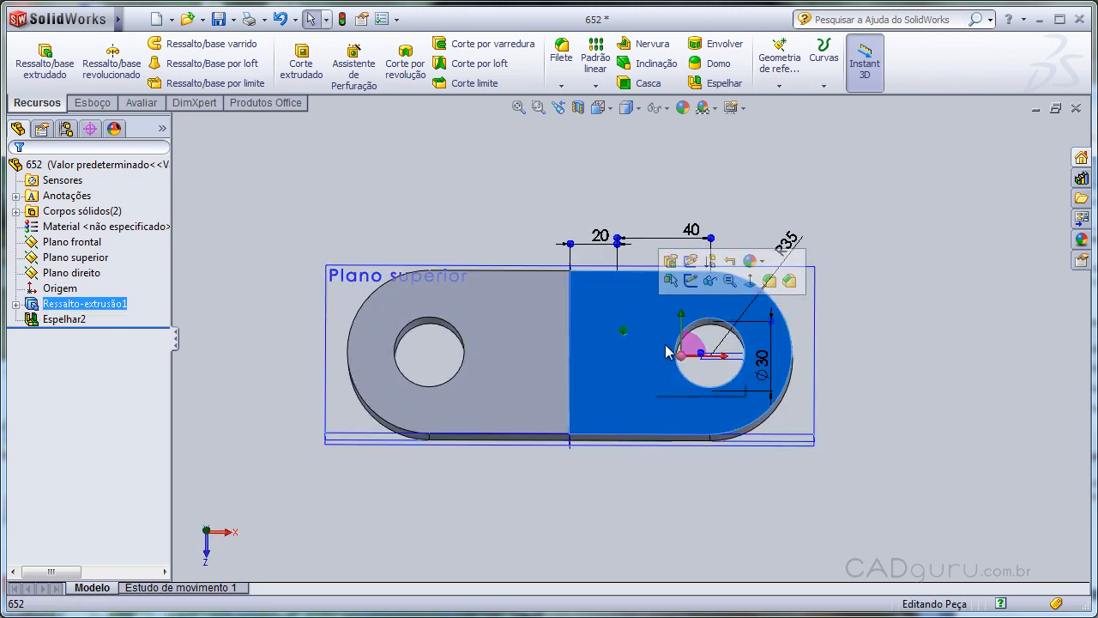
pyautogui.click(491, 359)
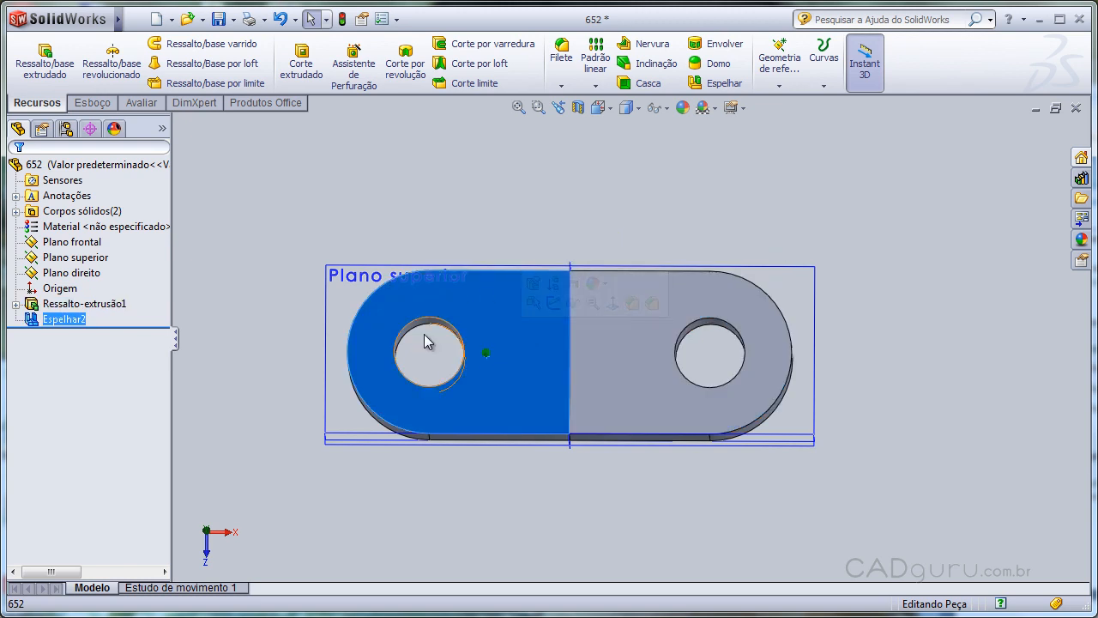
pyautogui.click(636, 345)
pyautogui.click(514, 358)
pyautogui.click(602, 369)
pyautogui.moveTo(598, 326); pyautogui.dragTo(601, 337, button='middle')
pyautogui.moveTo(763, 296)
pyautogui.mouseDown()
pyautogui.moveTo(802, 275)
pyautogui.moveTo(761, 302)
pyautogui.mouseUp()
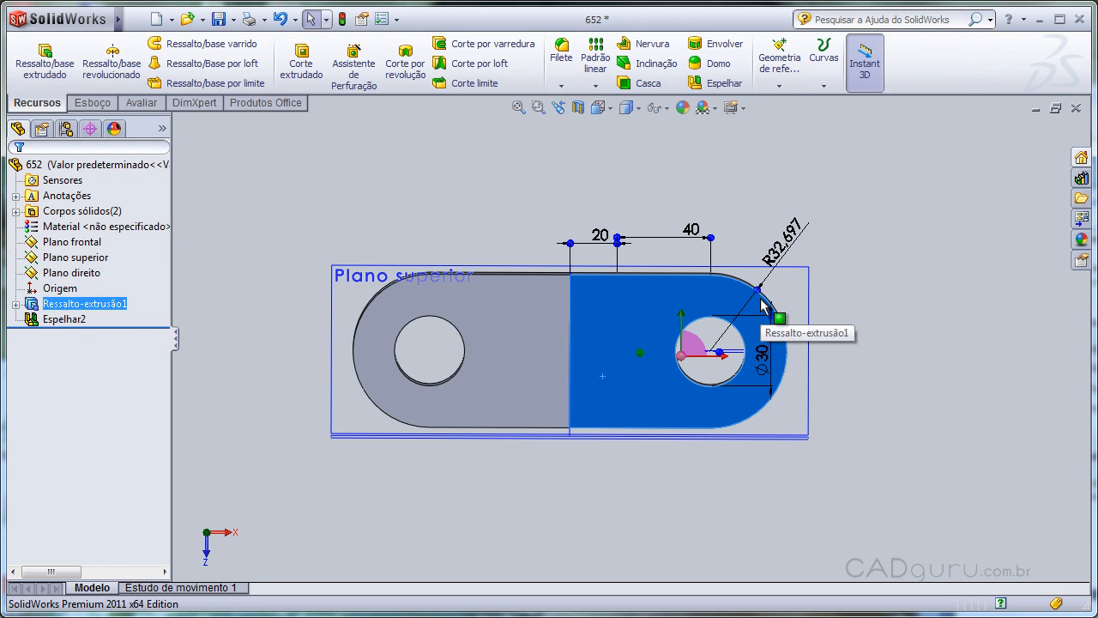
pyautogui.click(838, 314)
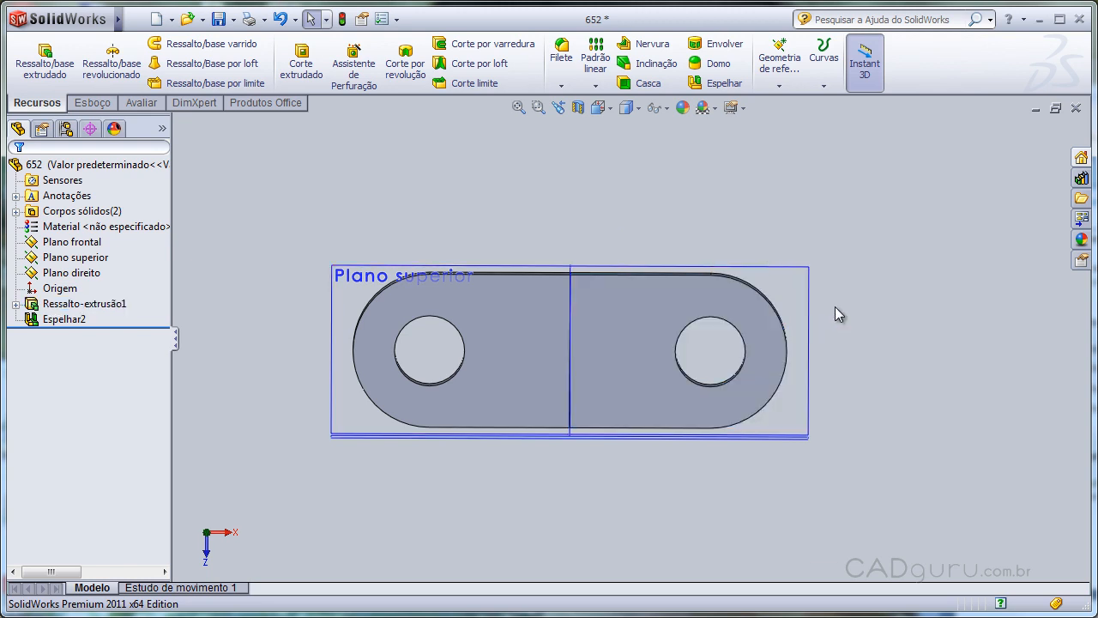
# Step: Edit the mirror feature Espelhar2 to turn on Mesclar sólidos, then select the plate's face to check the merge
pyautogui.click(648, 369)
pyautogui.click(558, 350)
pyautogui.click(317, 357)
pyautogui.click(74, 323)
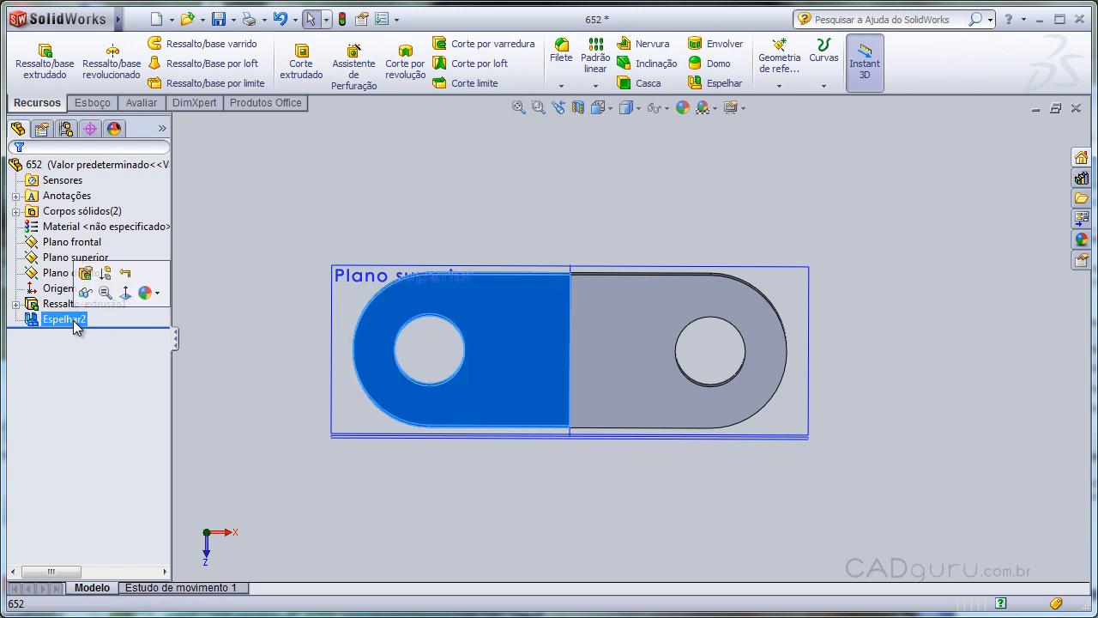
pyautogui.rightClick(72, 324)
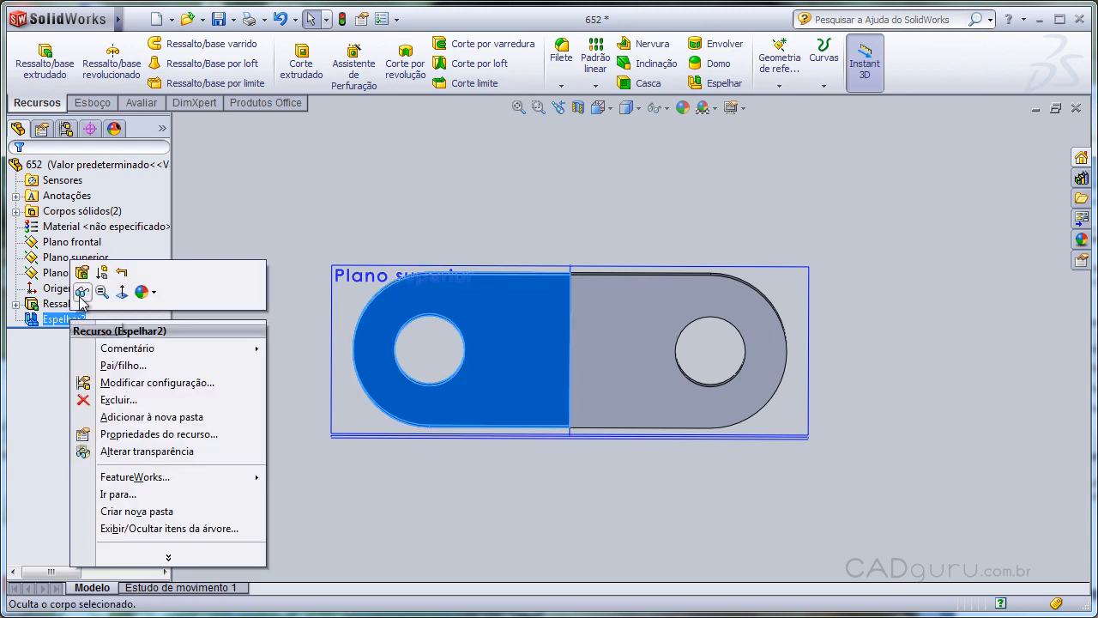
pyautogui.click(82, 278)
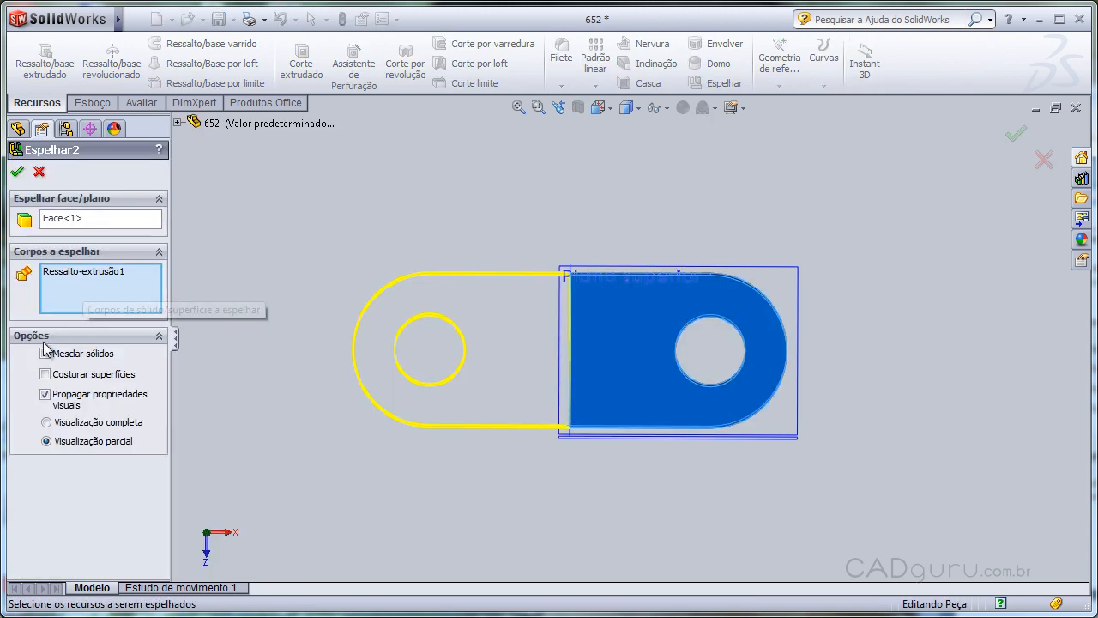
pyautogui.click(20, 176)
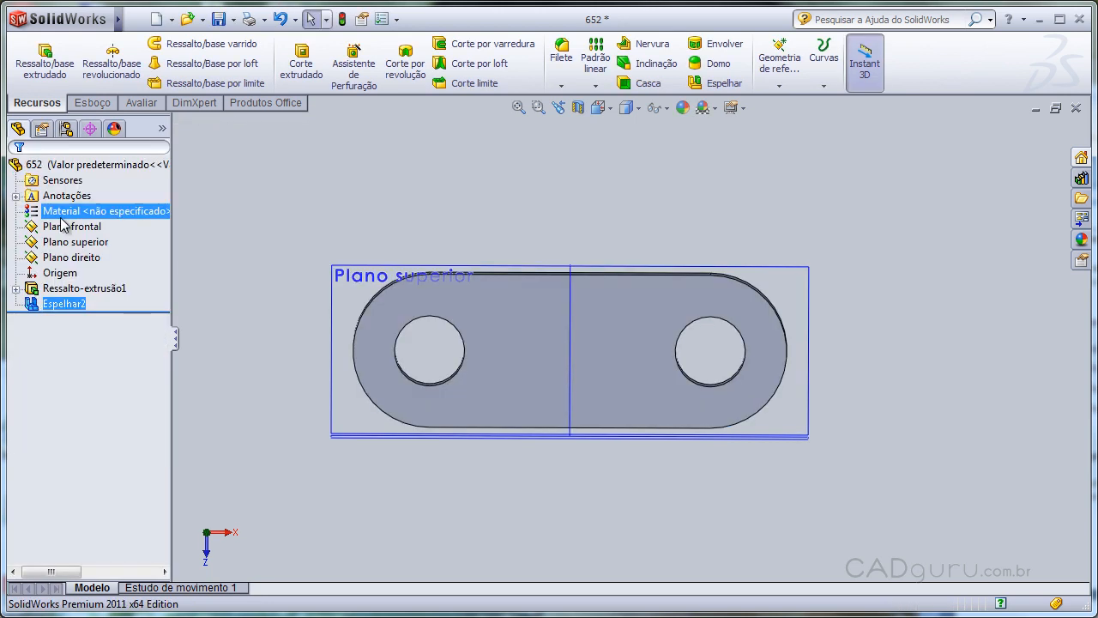
pyautogui.click(528, 333)
pyautogui.moveTo(540, 343); pyautogui.dragTo(557, 359, button='middle')
pyautogui.press('Escape')
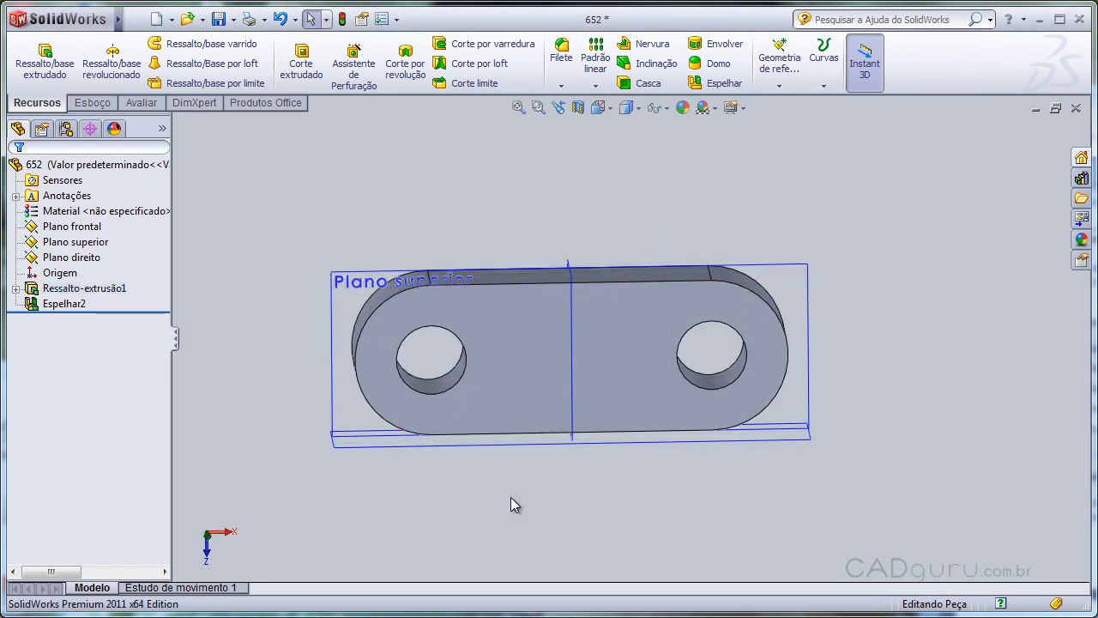
# Step: Sketch a circle with a radius of about 12 mm on the plate's front face, between the mirror plane and the original hole
pyautogui.moveTo(554, 483); pyautogui.dragTo(561, 461, button='middle')
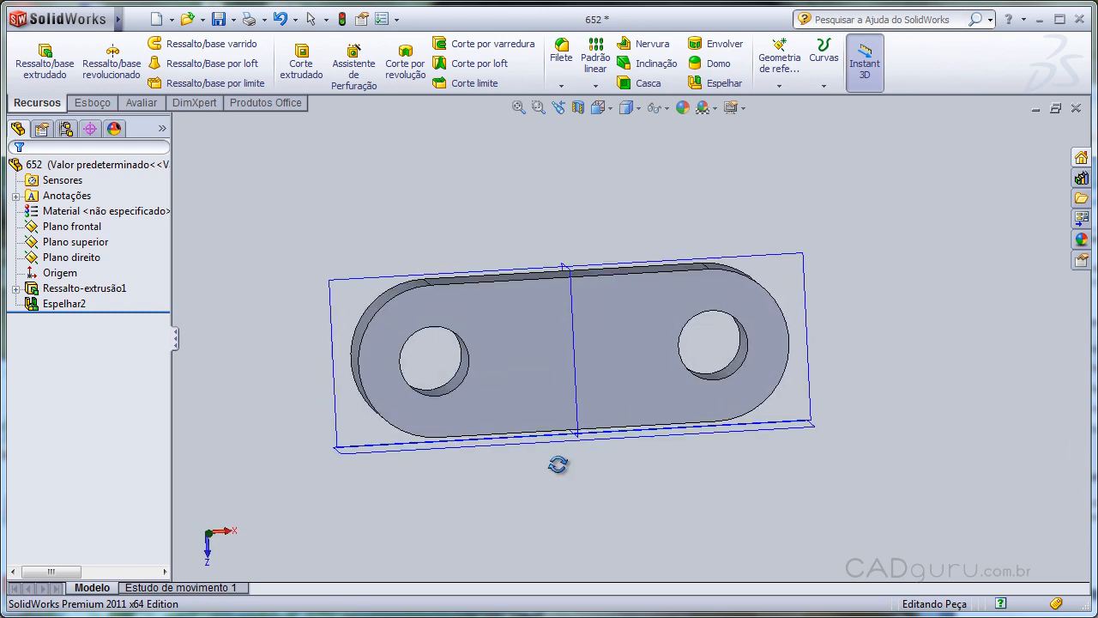
pyautogui.moveTo(686, 427); pyautogui.dragTo(692, 404, button='middle')
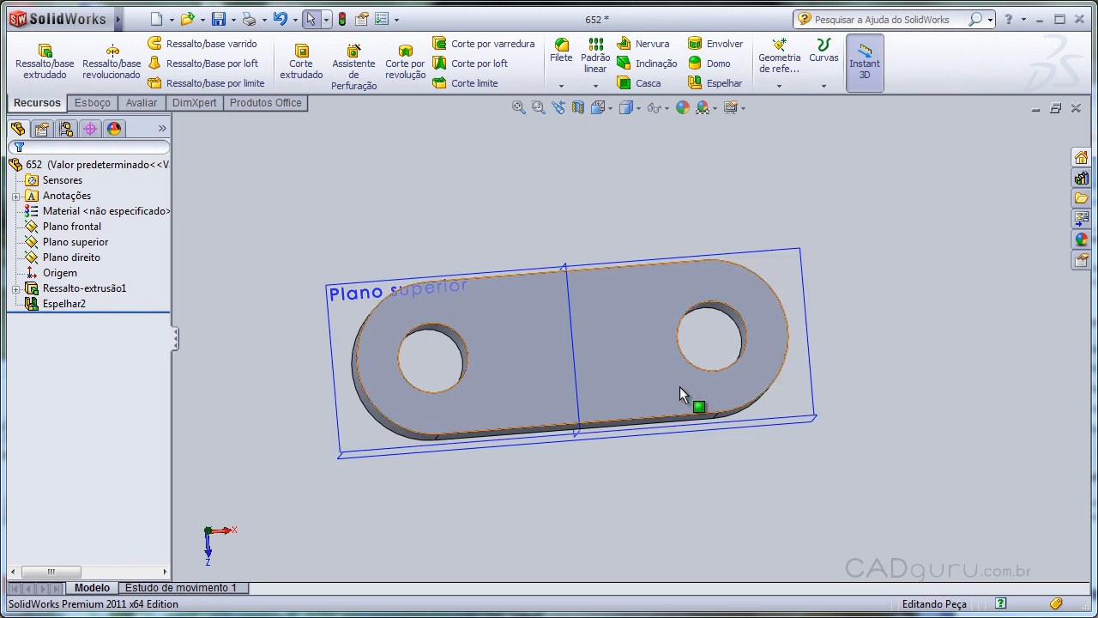
pyautogui.click(657, 357)
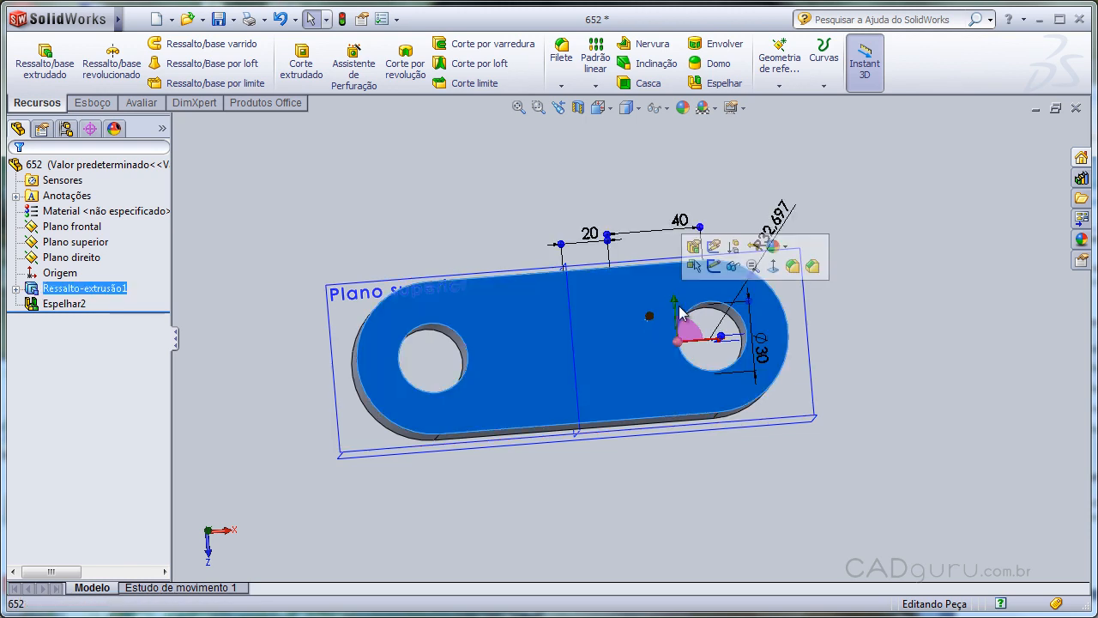
pyautogui.click(713, 267)
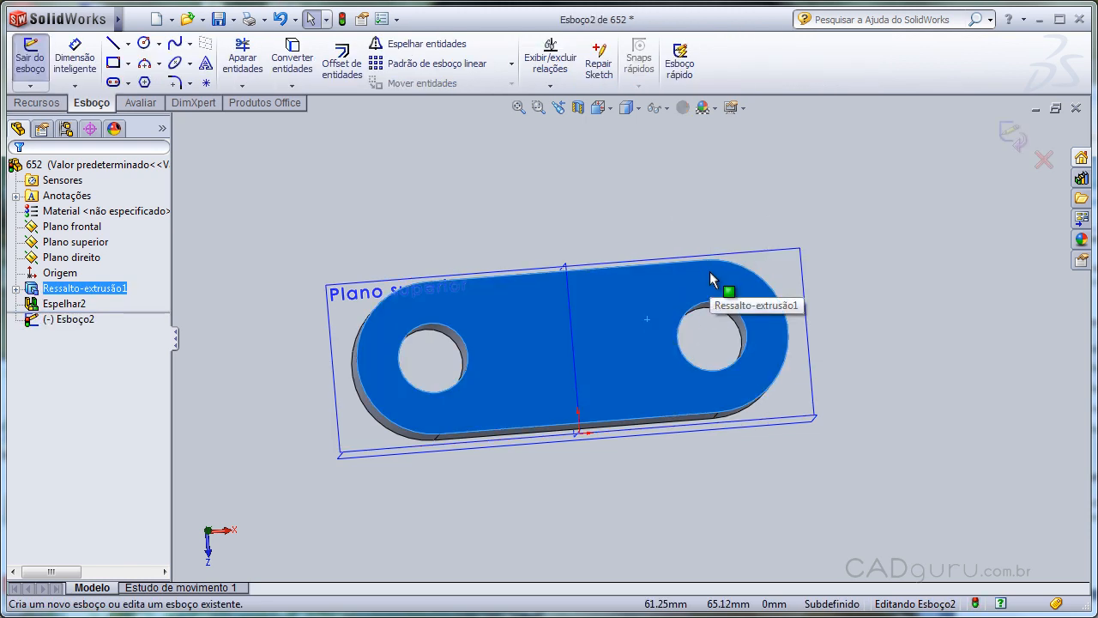
pyautogui.moveTo(839, 360); pyautogui.dragTo(938, 350, button='right')
pyautogui.moveTo(637, 334); pyautogui.dragTo(631, 365)
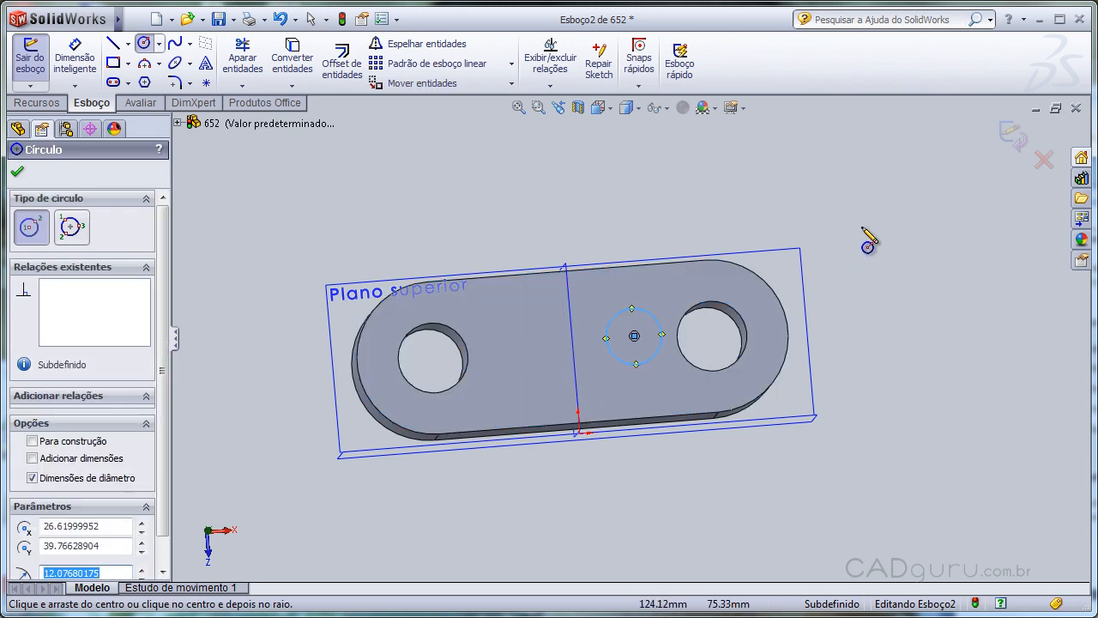
pyautogui.click(1011, 136)
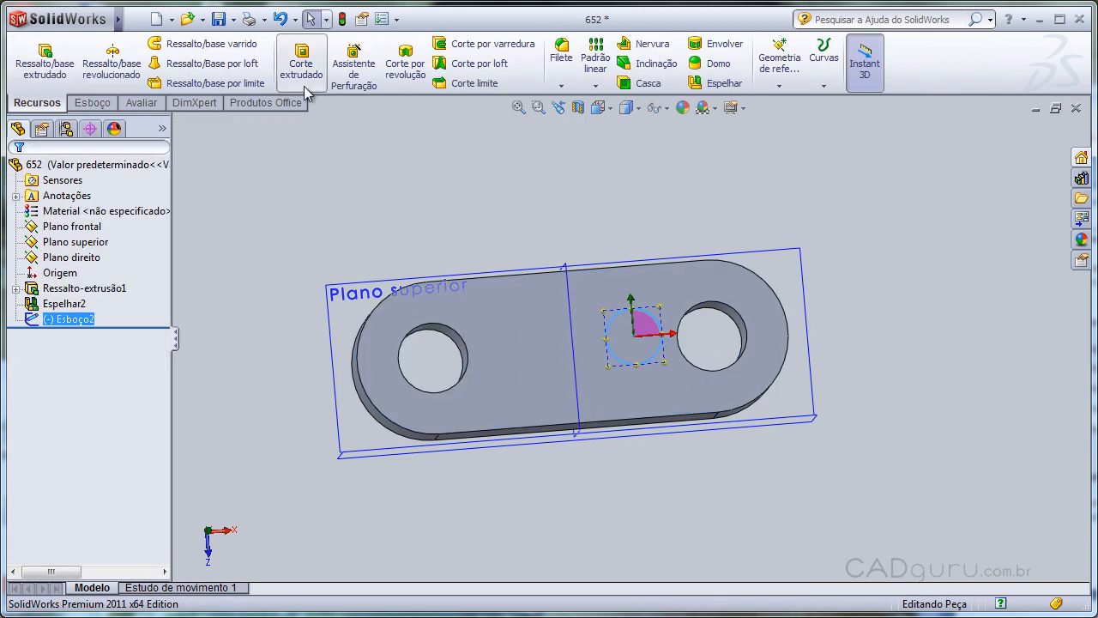
# Step: Cut-extrude the sketched circle into the plate with a blind (Cego) depth of 10 mm
pyautogui.click(301, 76)
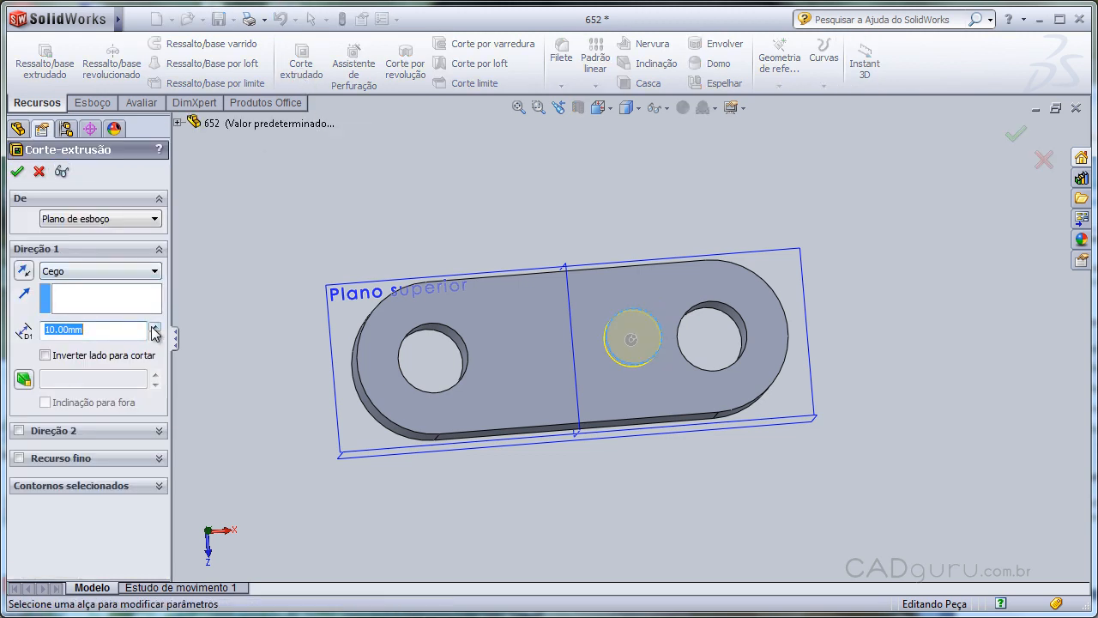
pyautogui.moveTo(426, 297); pyautogui.dragTo(695, 479, button='middle')
pyautogui.click(1015, 138)
pyautogui.moveTo(902, 269); pyautogui.dragTo(659, 130, button='middle')
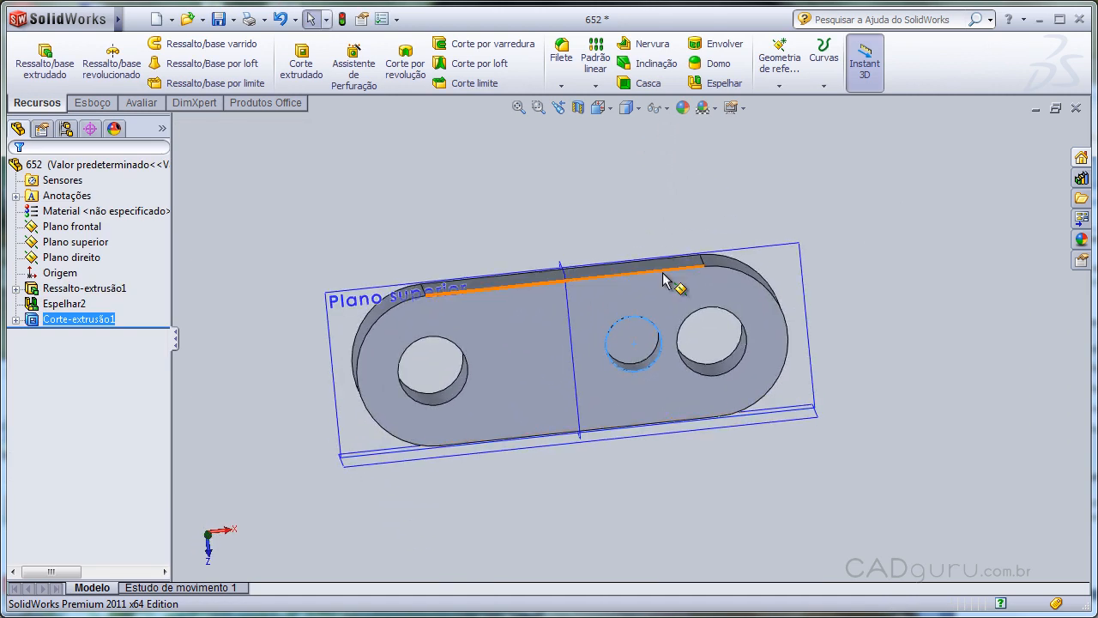
# Step: Compare the new cut with the mirrored half of the plate, and check the order of Espelhar2 and Corte-extrusão1 in the feature history
pyautogui.click(665, 302)
pyautogui.click(481, 302)
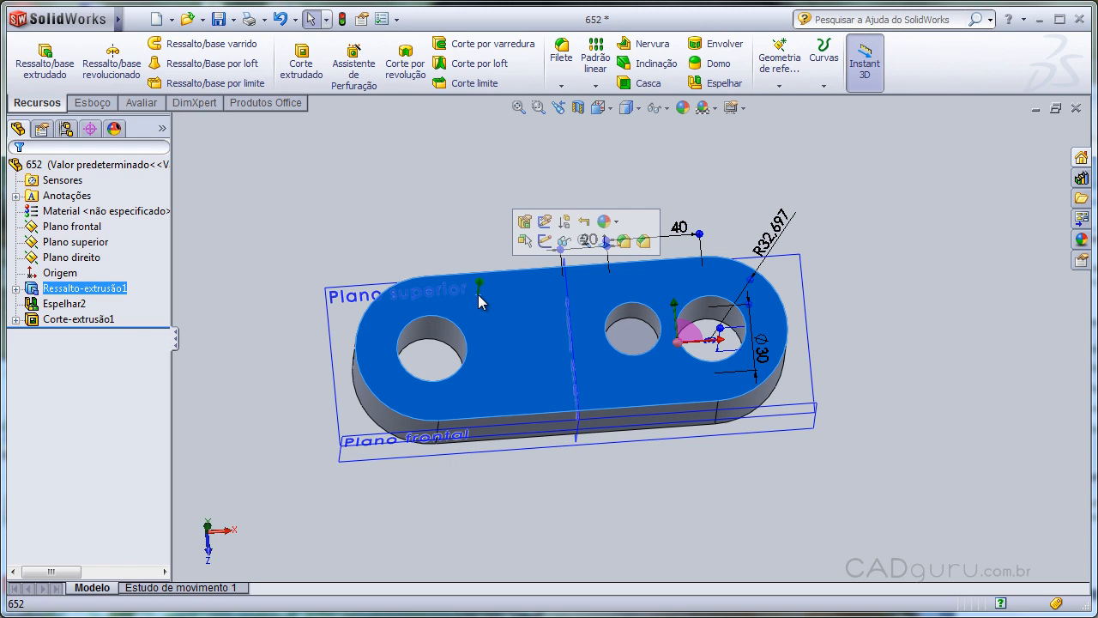
pyautogui.click(483, 234)
pyautogui.moveTo(483, 196); pyautogui.dragTo(481, 240, button='middle')
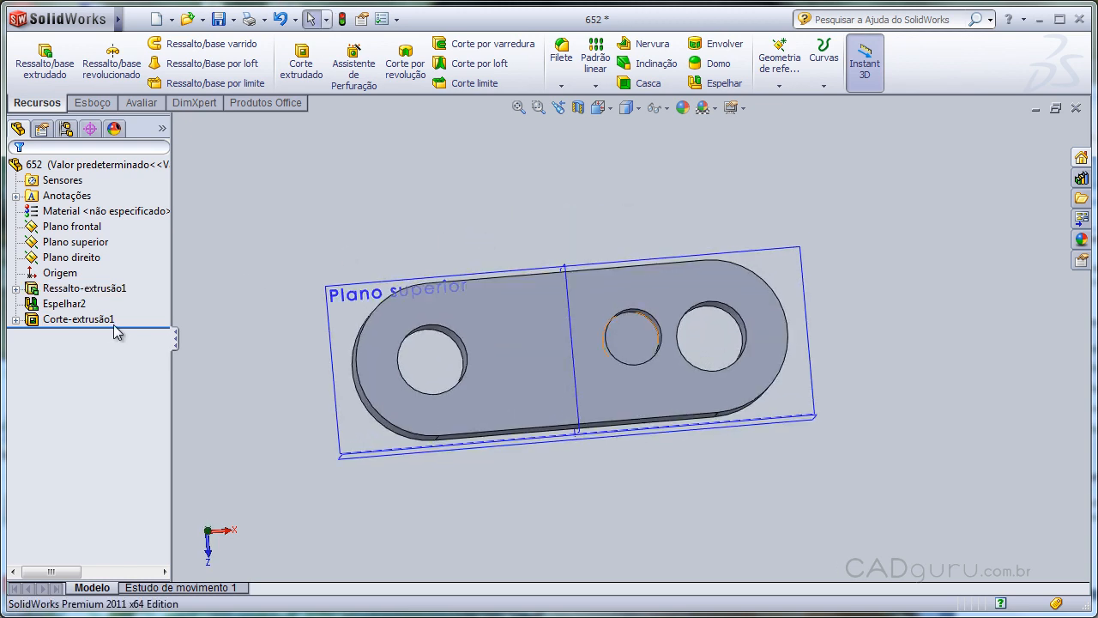
pyautogui.click(79, 320)
pyautogui.click(78, 305)
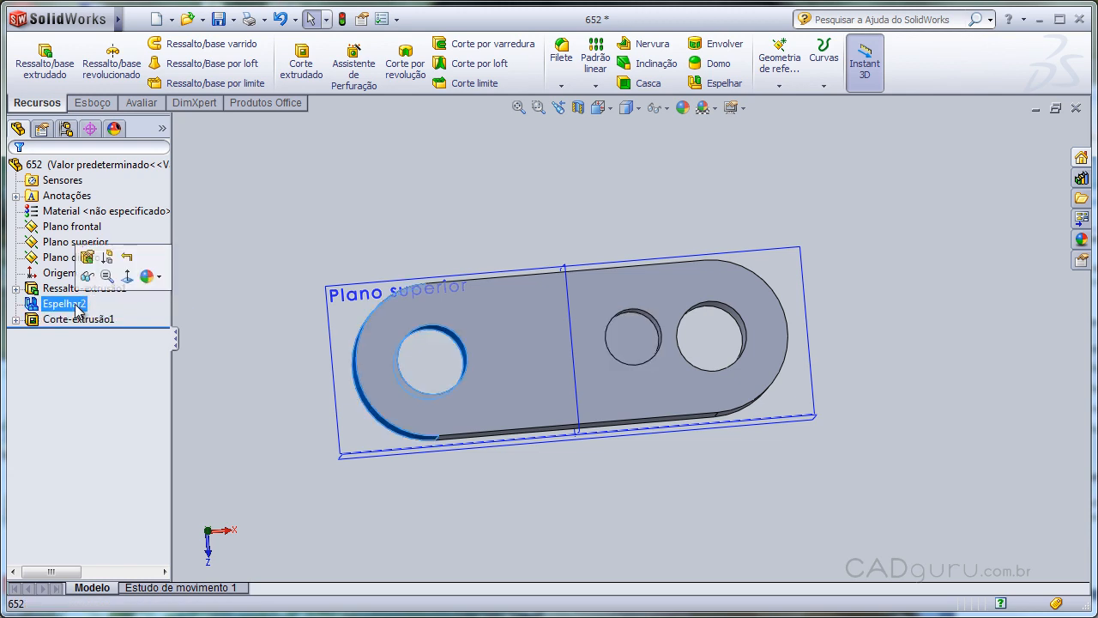
pyautogui.click(632, 328)
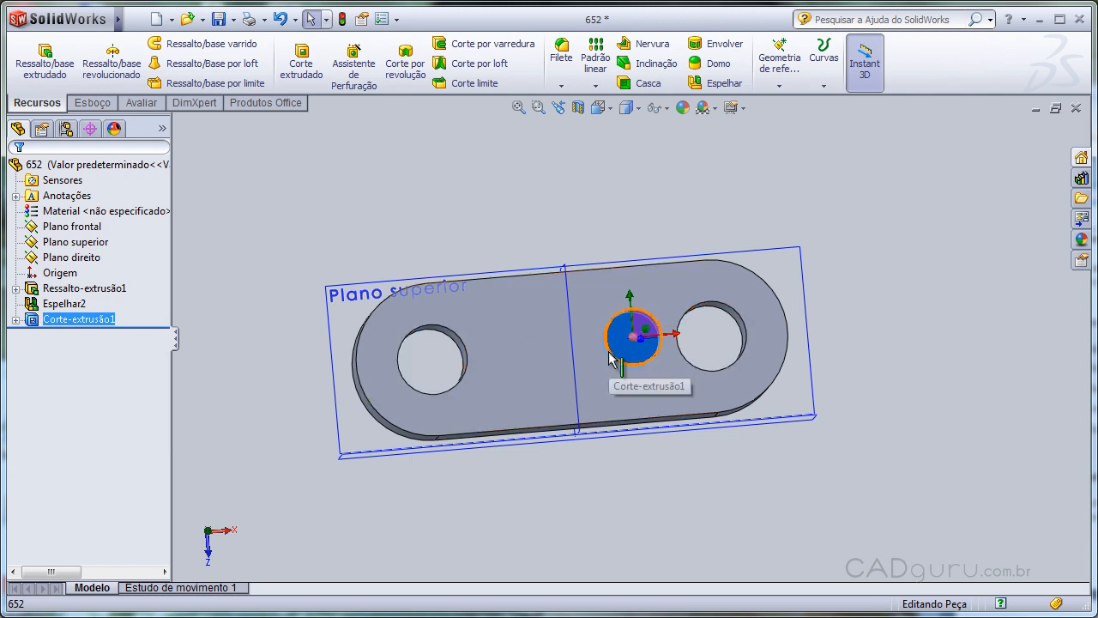
pyautogui.moveTo(632, 364); pyautogui.dragTo(637, 390, button='middle')
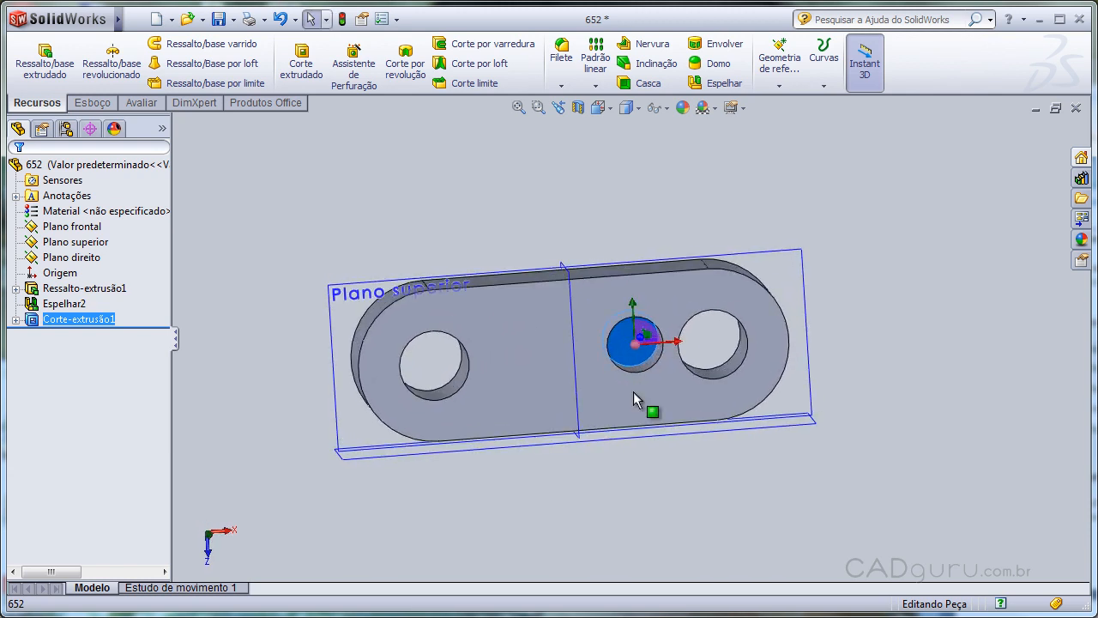
pyautogui.click(758, 452)
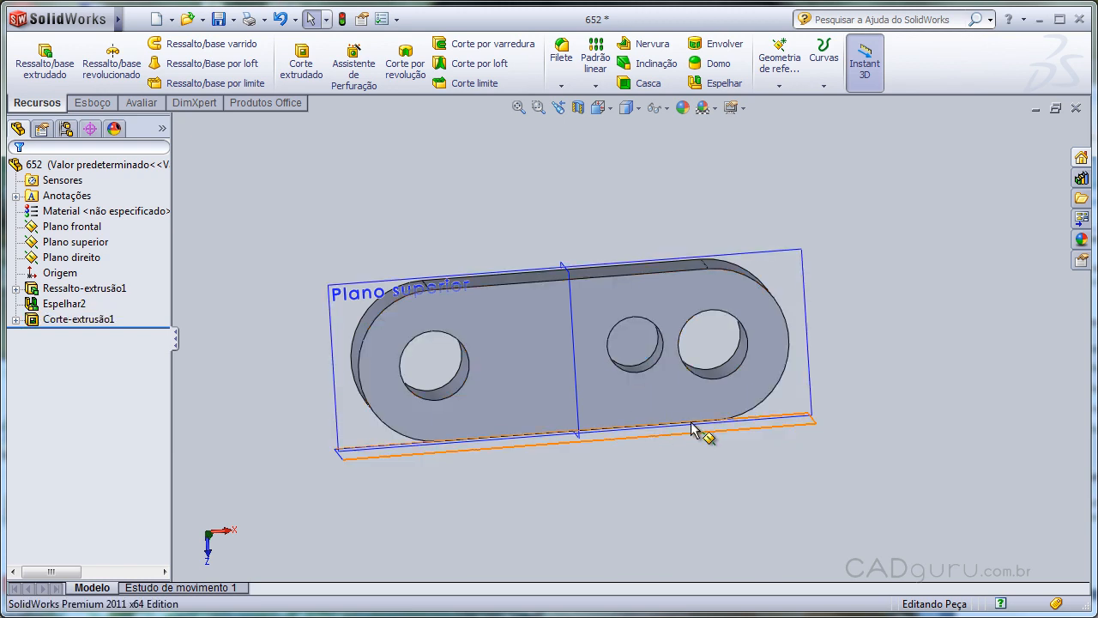
pyautogui.click(640, 345)
pyautogui.click(550, 347)
pyautogui.click(495, 240)
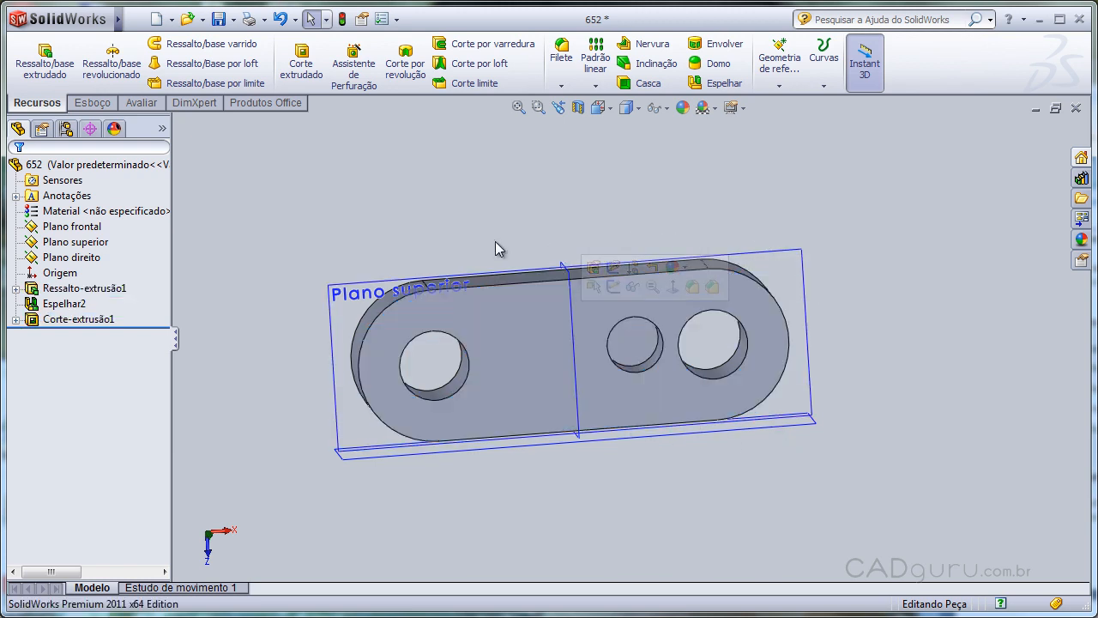
# Step: Reorder the circular cut Corte-extrusão1 ahead of Espelhar2 in the feature history and inspect the mirrored half
pyautogui.click(96, 322)
pyautogui.click(91, 324)
pyautogui.moveTo(92, 318); pyautogui.dragTo(96, 297)
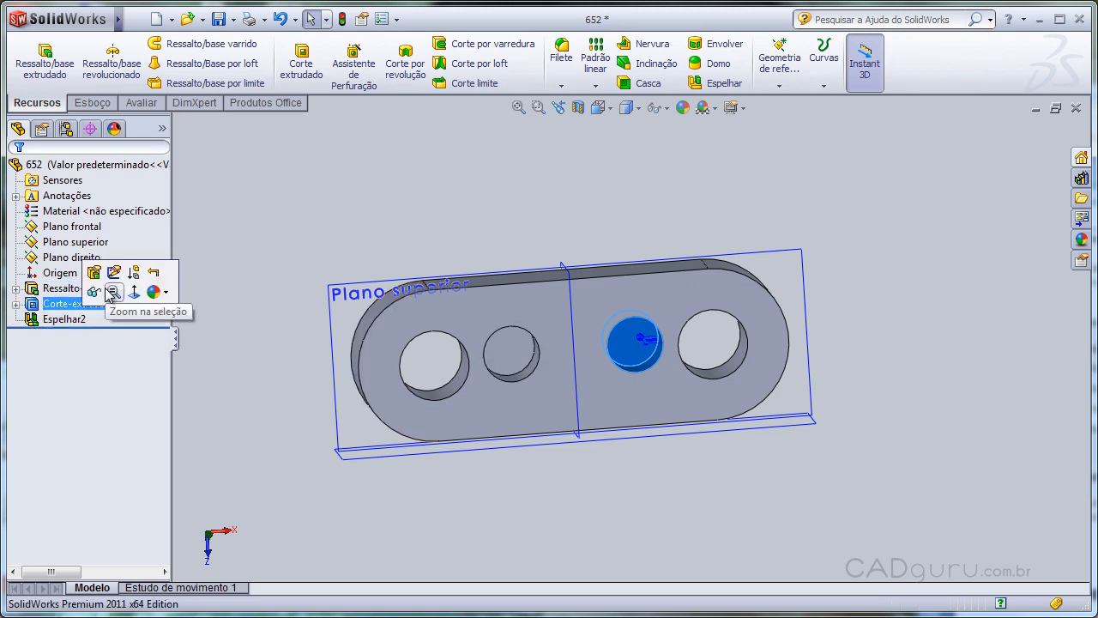
pyautogui.click(76, 319)
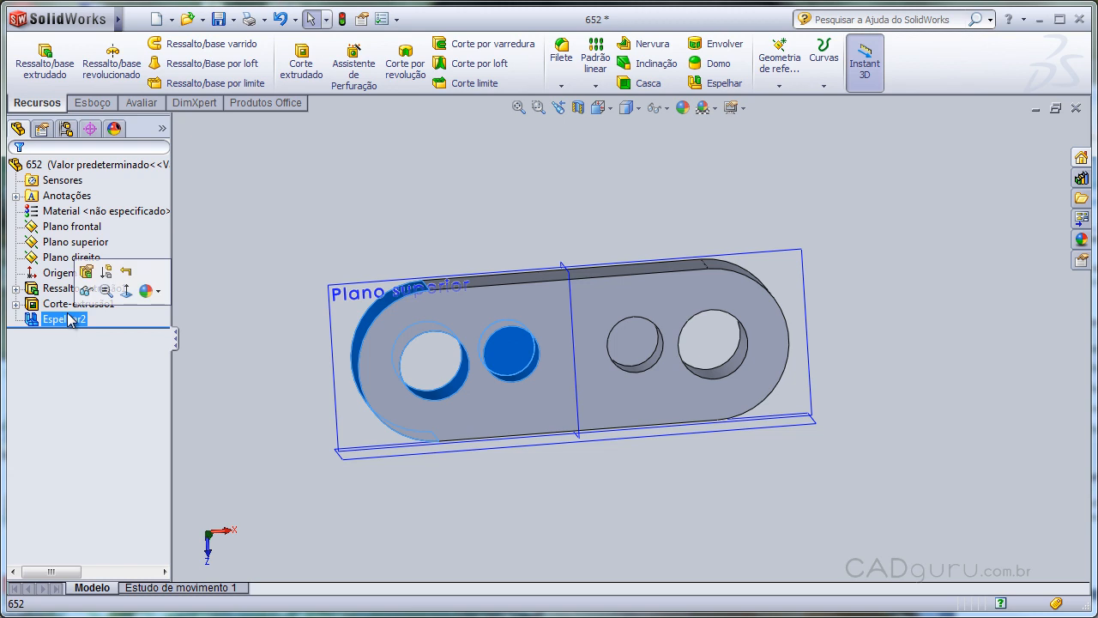
pyautogui.moveTo(560, 429); pyautogui.dragTo(557, 357, button='middle')
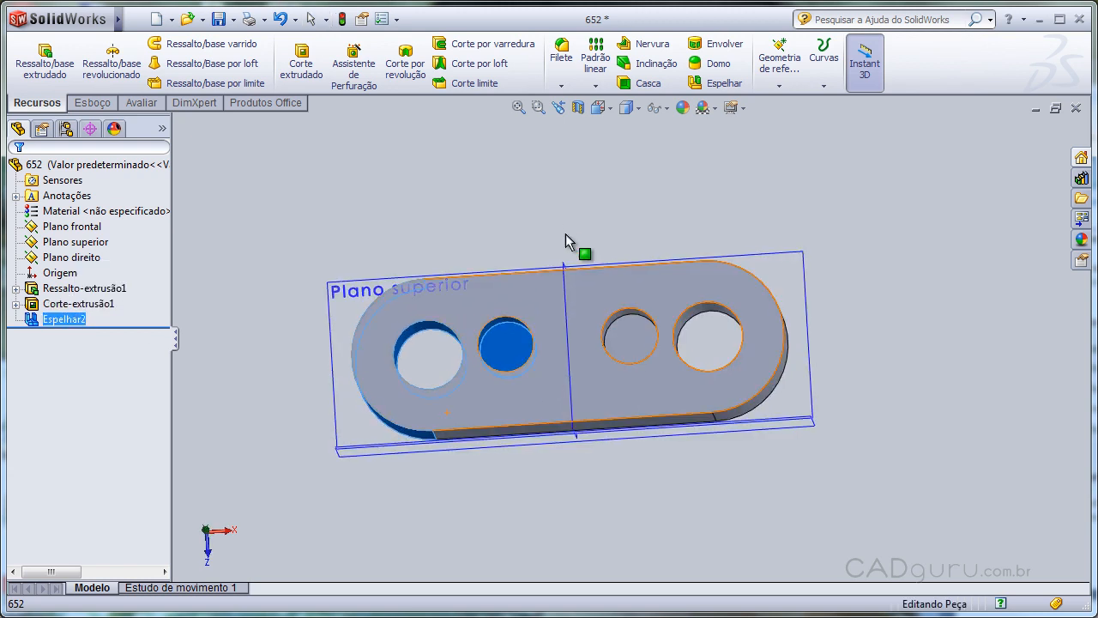
pyautogui.click(564, 223)
pyautogui.moveTo(565, 227); pyautogui.dragTo(589, 198, button='middle')
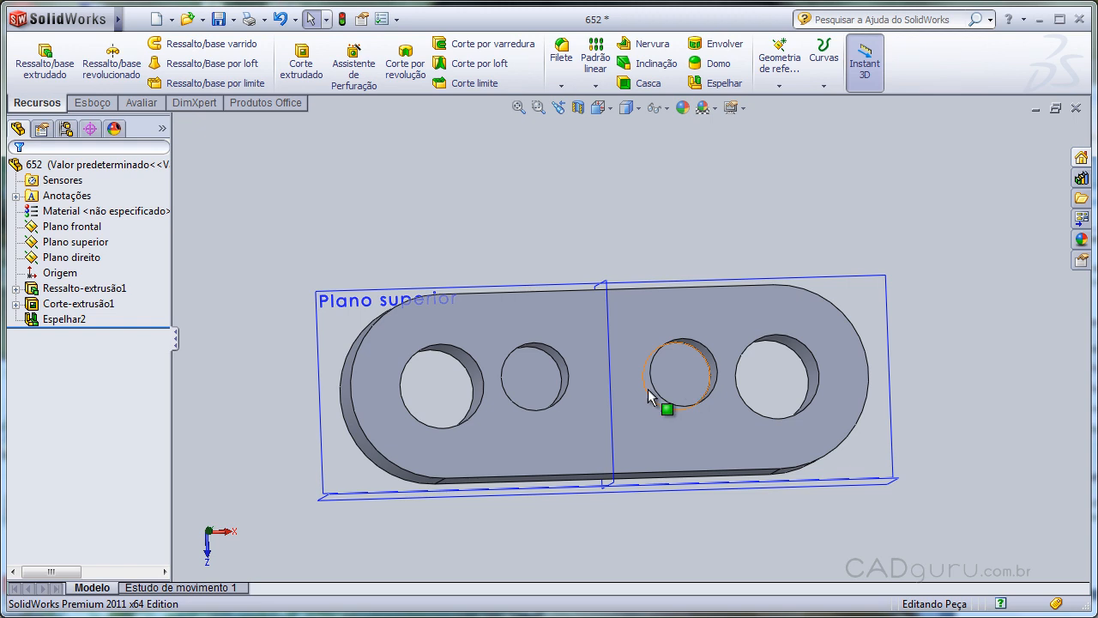
# Step: Examine the plate's front face and the extent of Ressalto-extrusão1 and Corte-extrusão1 beside their mirrored copies
pyautogui.moveTo(544, 421)
pyautogui.mouseDown(button='middle')
pyautogui.moveTo(535, 373)
pyautogui.moveTo(549, 312)
pyautogui.moveTo(552, 397)
pyautogui.moveTo(535, 418)
pyautogui.mouseUp(button='middle')
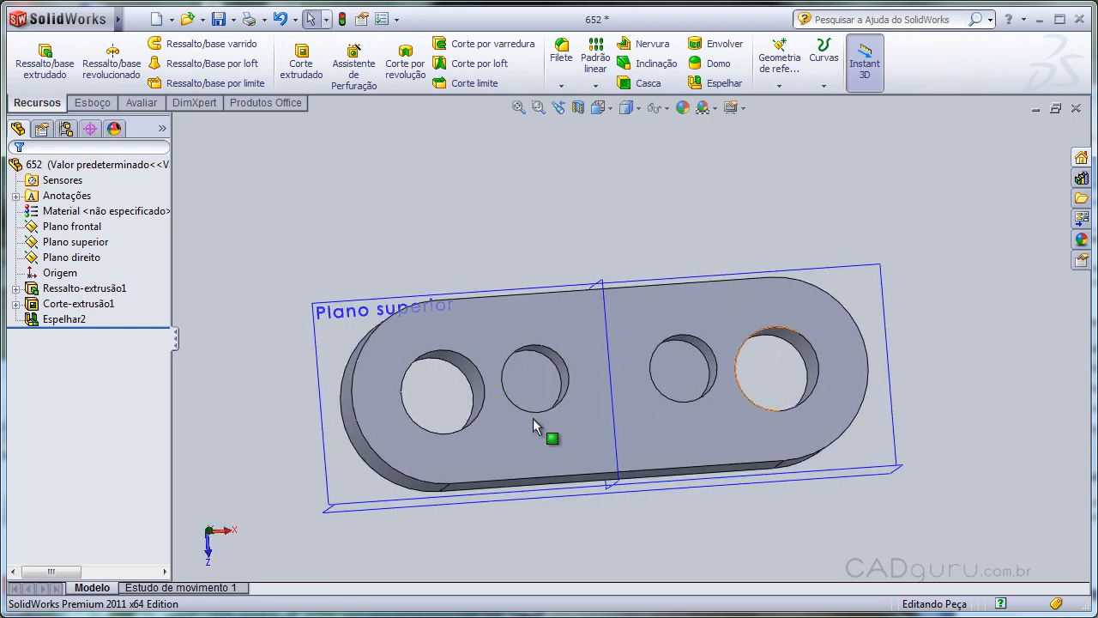
pyautogui.scroll(-2, 534, 416)
pyautogui.scroll(1, 551, 412)
pyautogui.scroll(1, 637, 348)
pyautogui.click(677, 313)
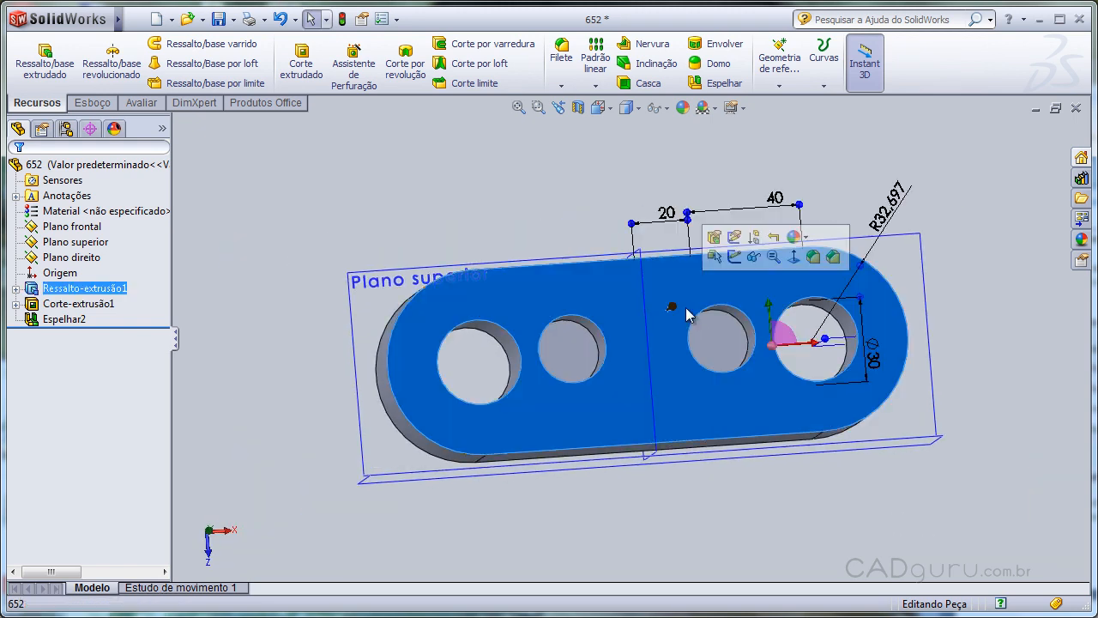
pyautogui.click(578, 218)
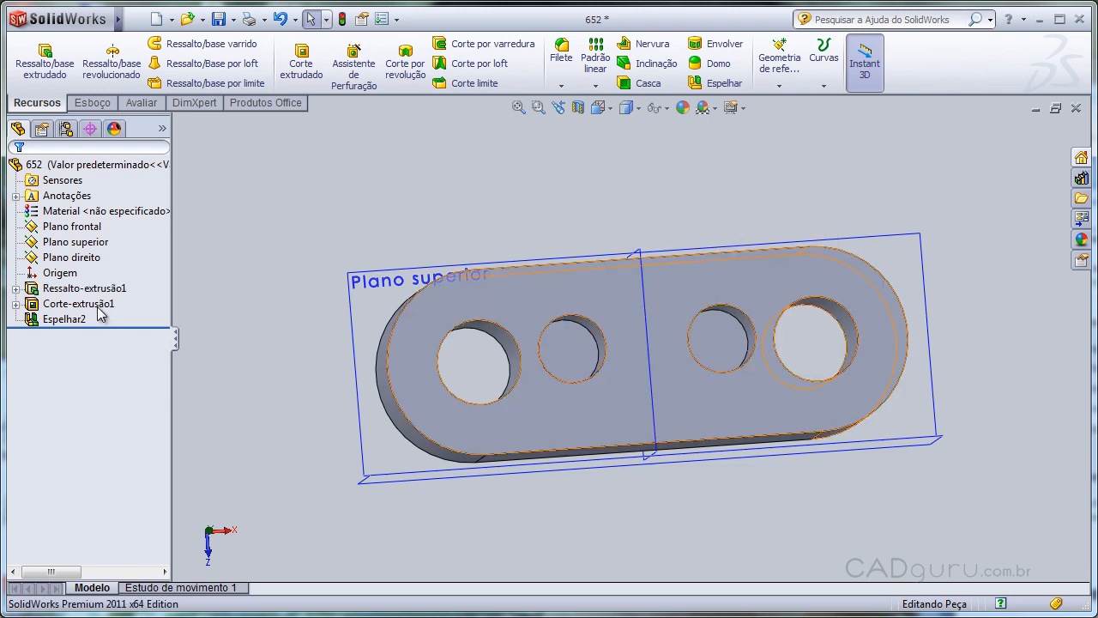
pyautogui.click(86, 303)
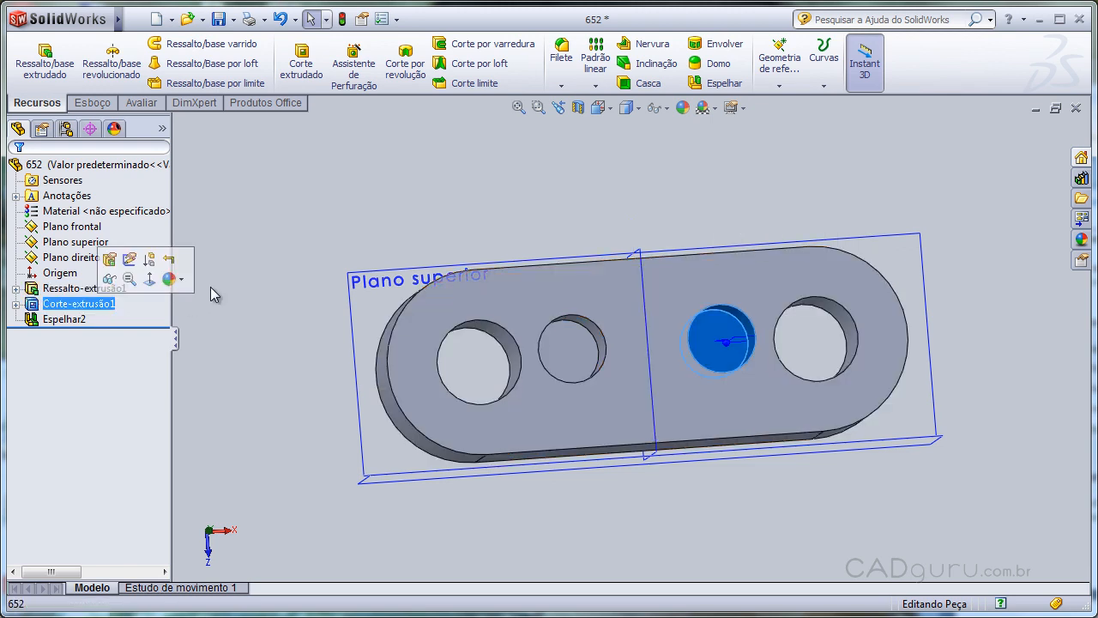
pyautogui.click(305, 204)
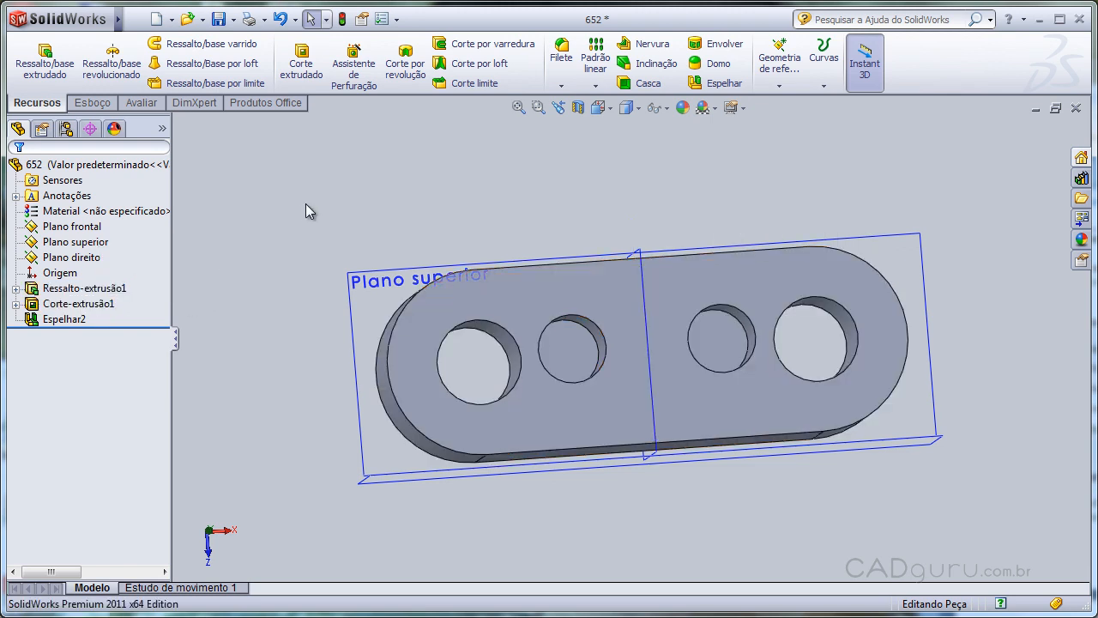
# Step: Open part 662 from the 6.6 folder under Aulas
pyautogui.click(187, 25)
pyautogui.click(687, 32)
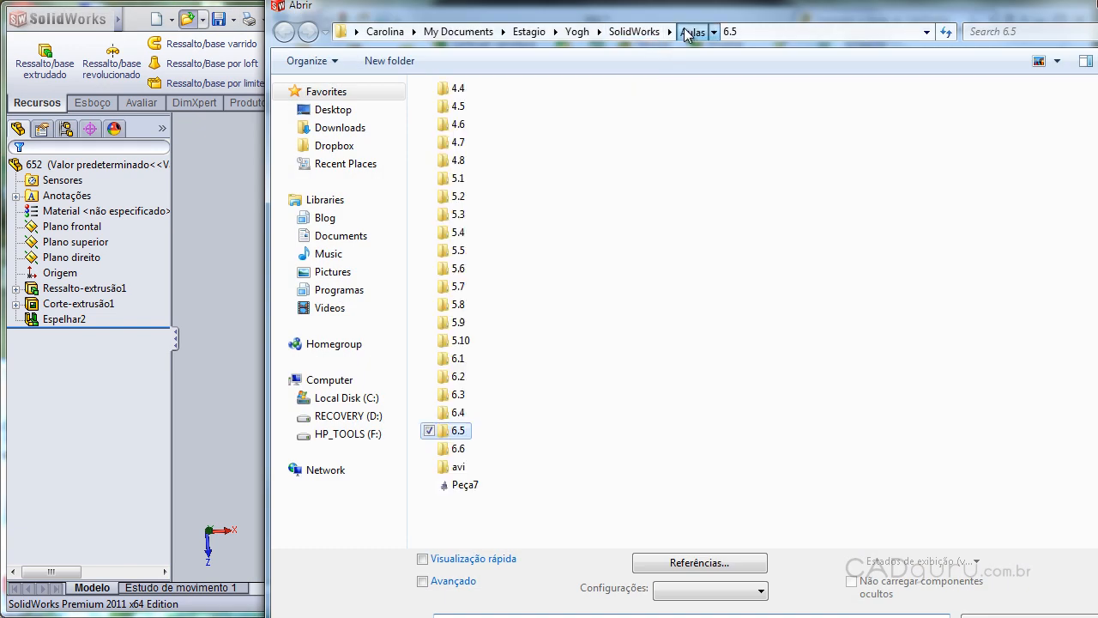
pyautogui.doubleClick(462, 454)
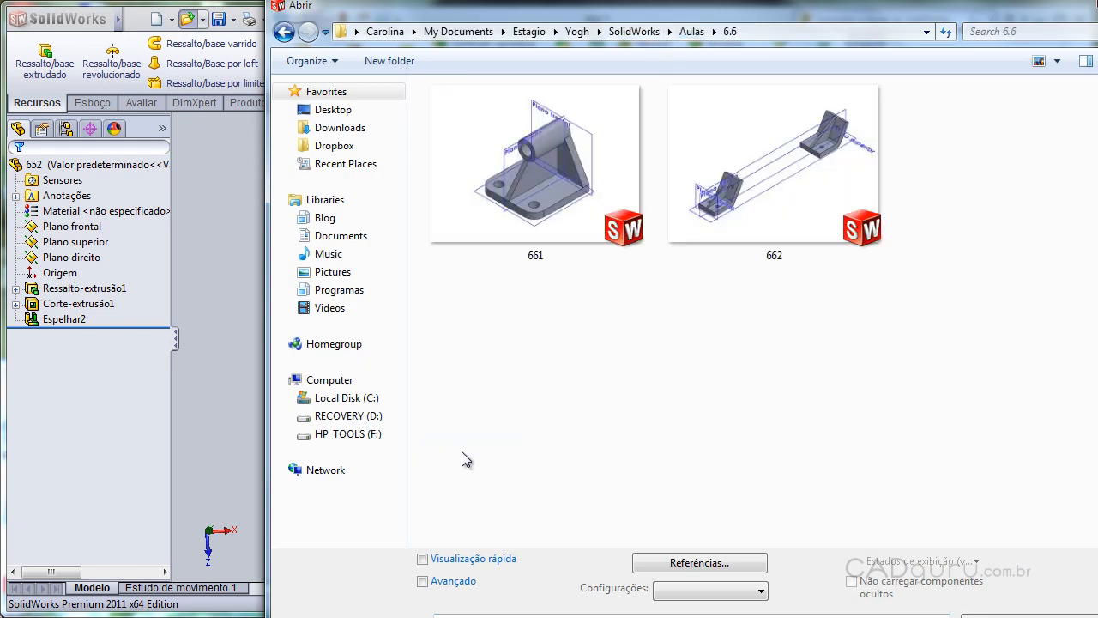
pyautogui.doubleClick(713, 196)
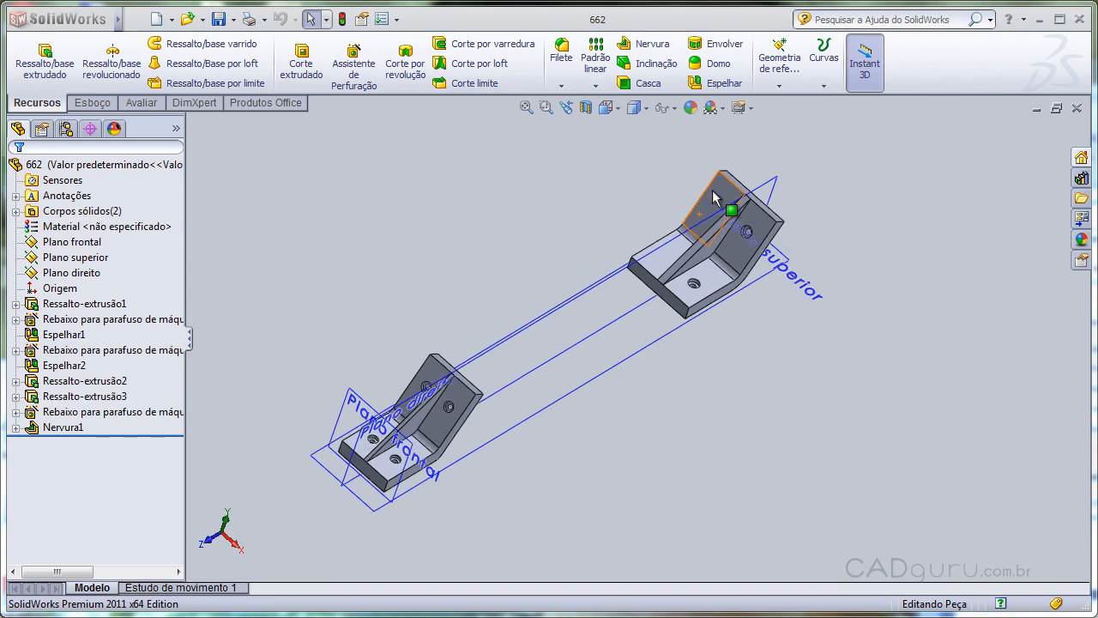
# Step: Compare the counterbored screw holes on both ribbed brackets, checking which faces of the far bracket lack them
pyautogui.scroll(-5, 420, 420)
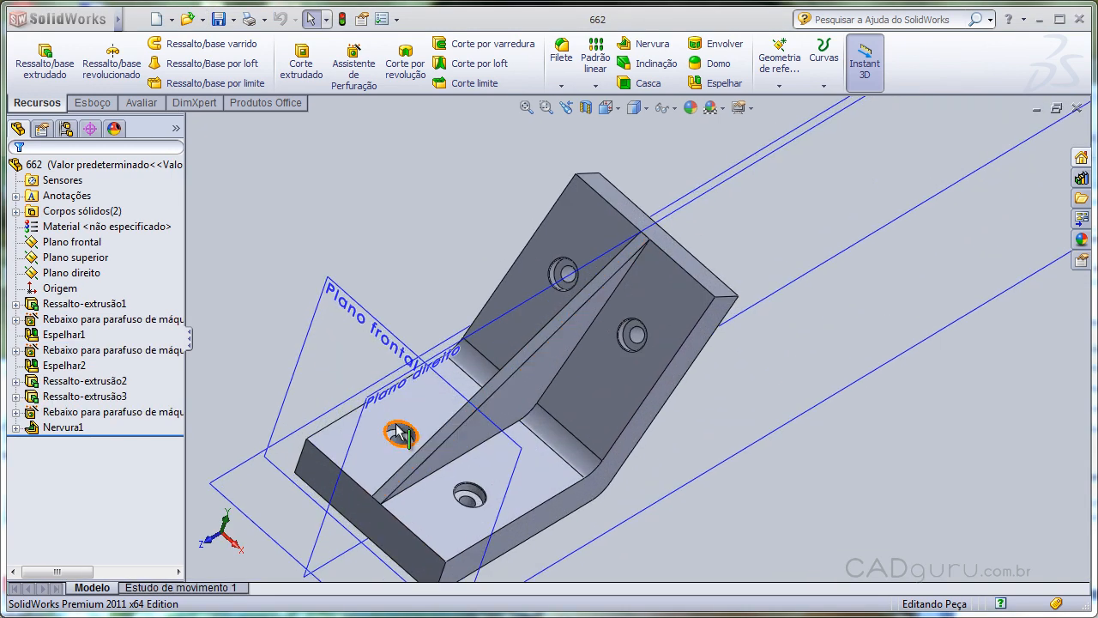
pyautogui.click(470, 501)
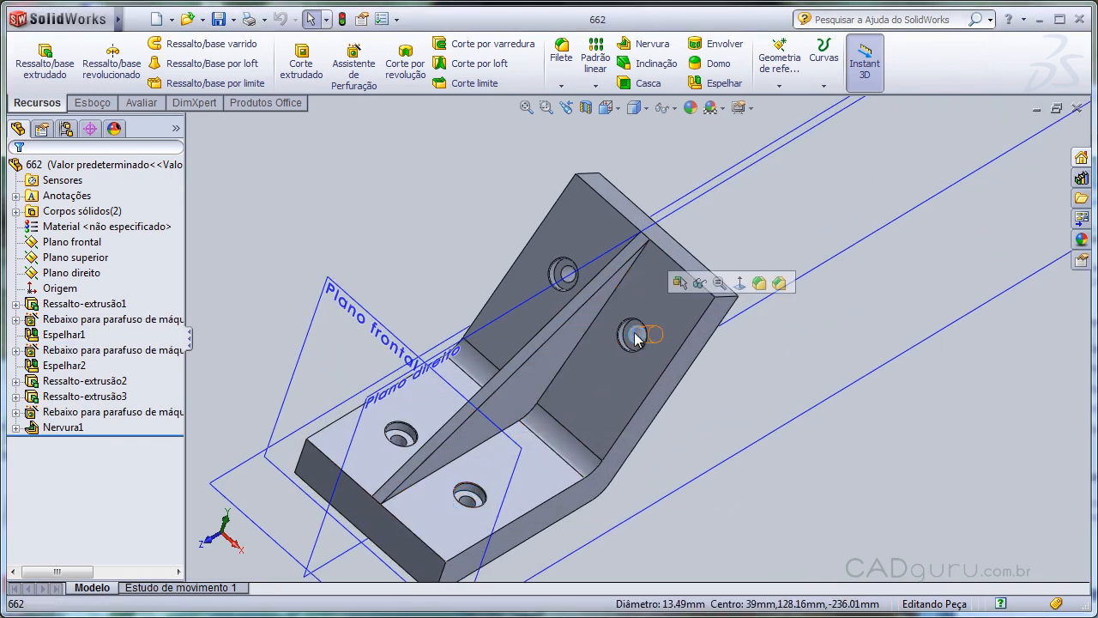
pyautogui.click(565, 271)
pyautogui.click(400, 442)
pyautogui.scroll(6, 636, 338)
pyautogui.scroll(-5, 790, 237)
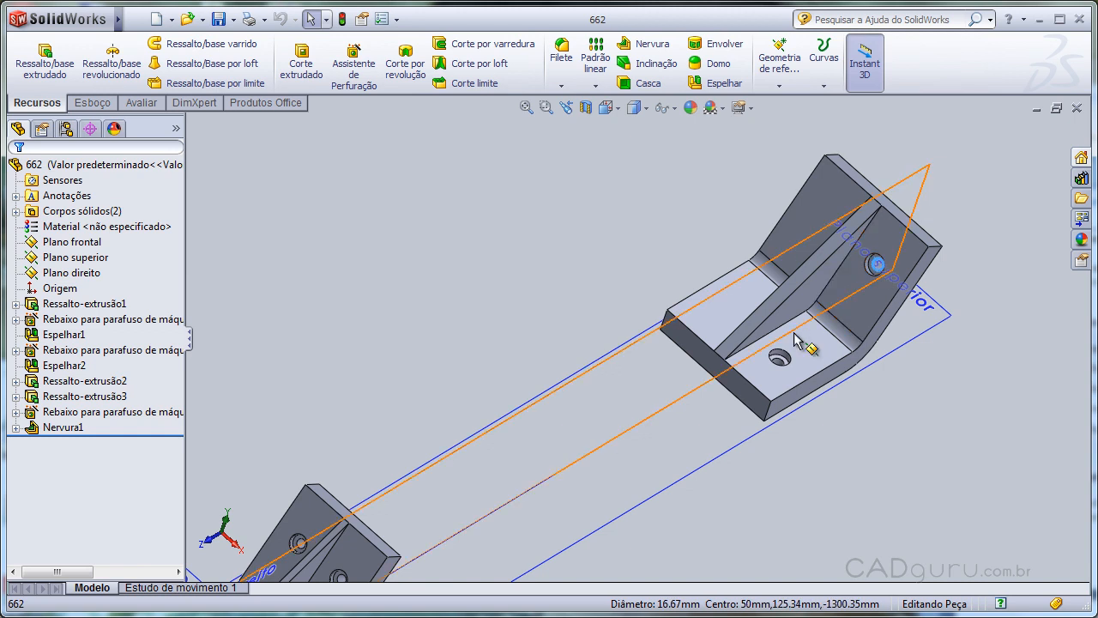
pyautogui.click(781, 358)
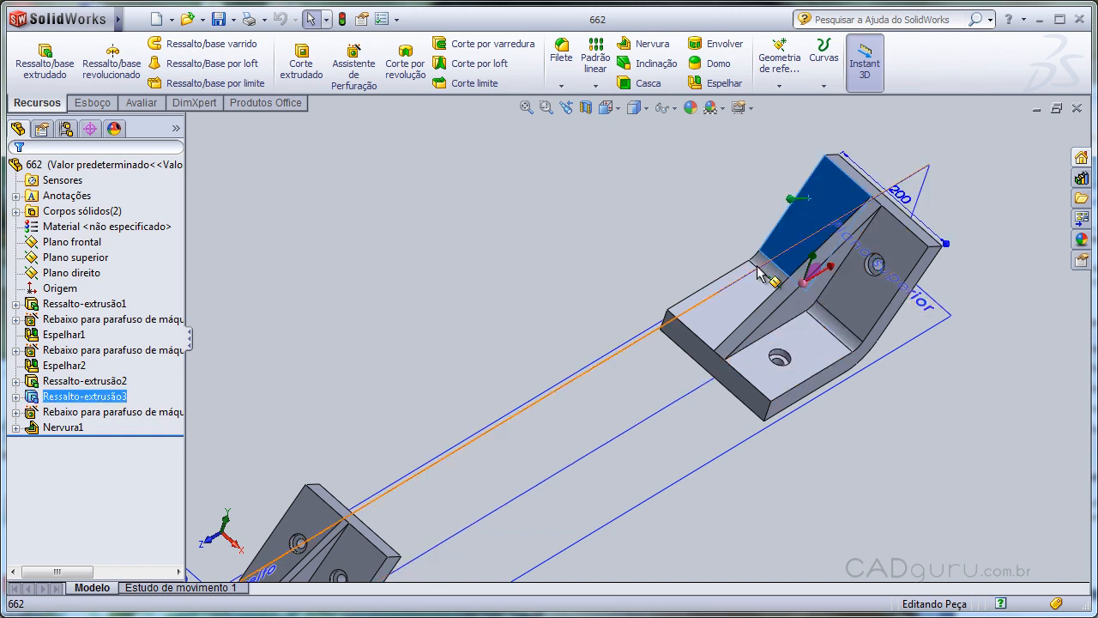
pyautogui.click(734, 283)
pyautogui.click(655, 222)
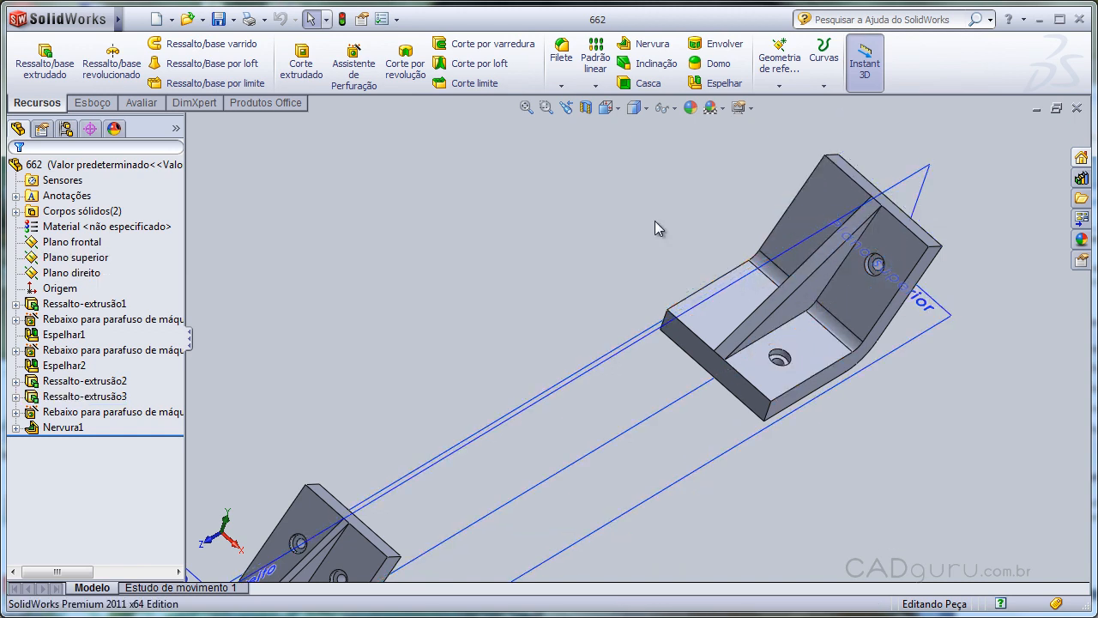
# Step: Mirror the far bracket's counterbored screw hole feature about Plano direito, as a feature rather than a body
pyautogui.click(726, 83)
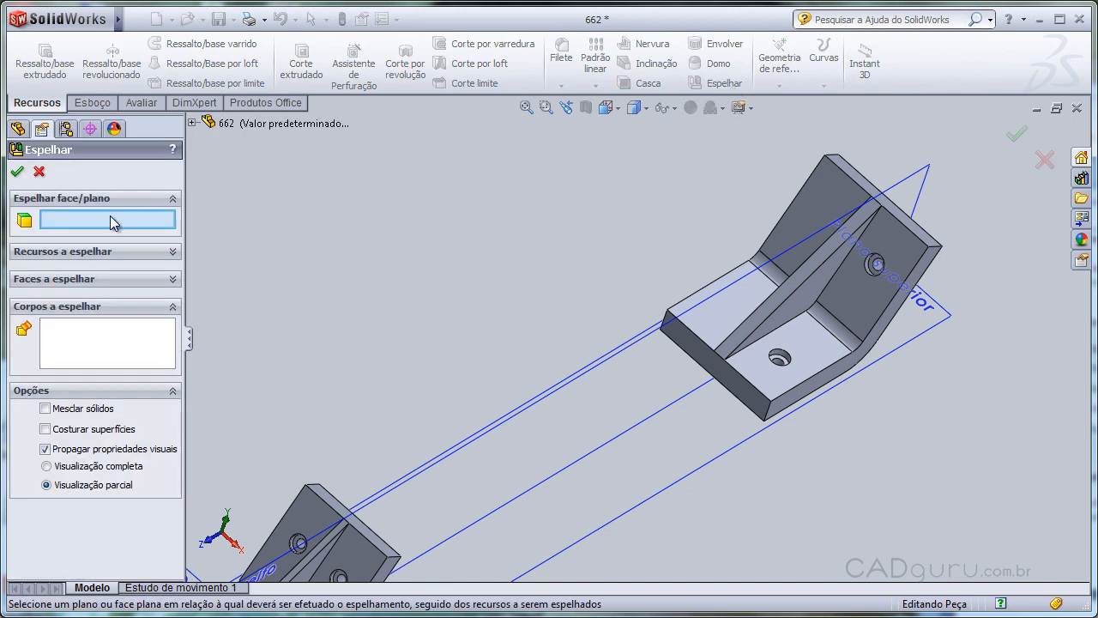
pyautogui.click(928, 171)
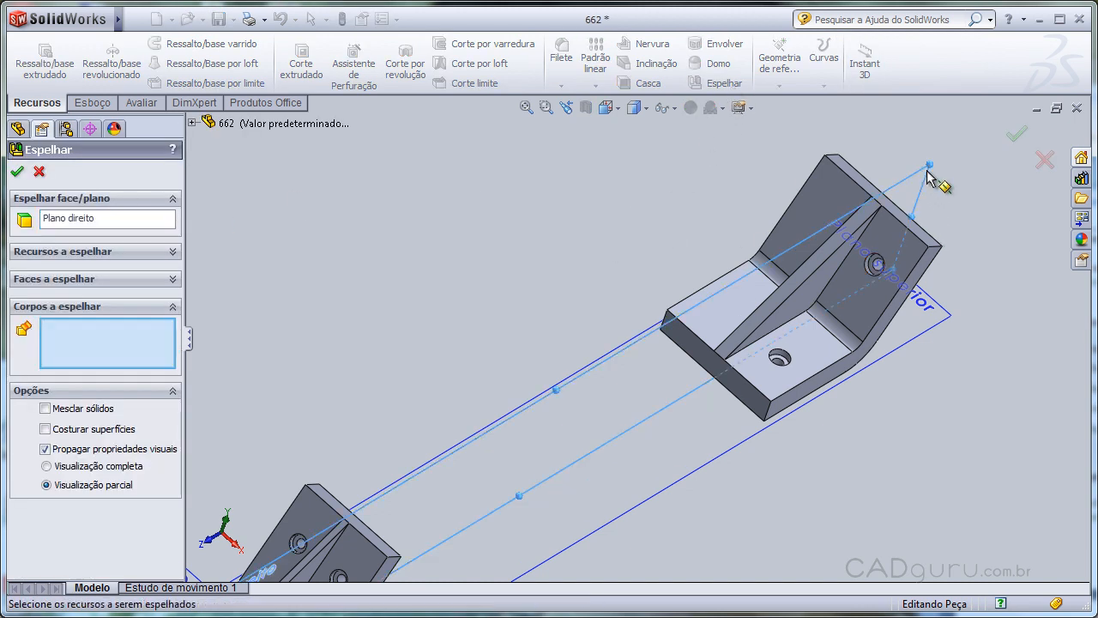
pyautogui.moveTo(874, 151); pyautogui.dragTo(870, 208, button='middle')
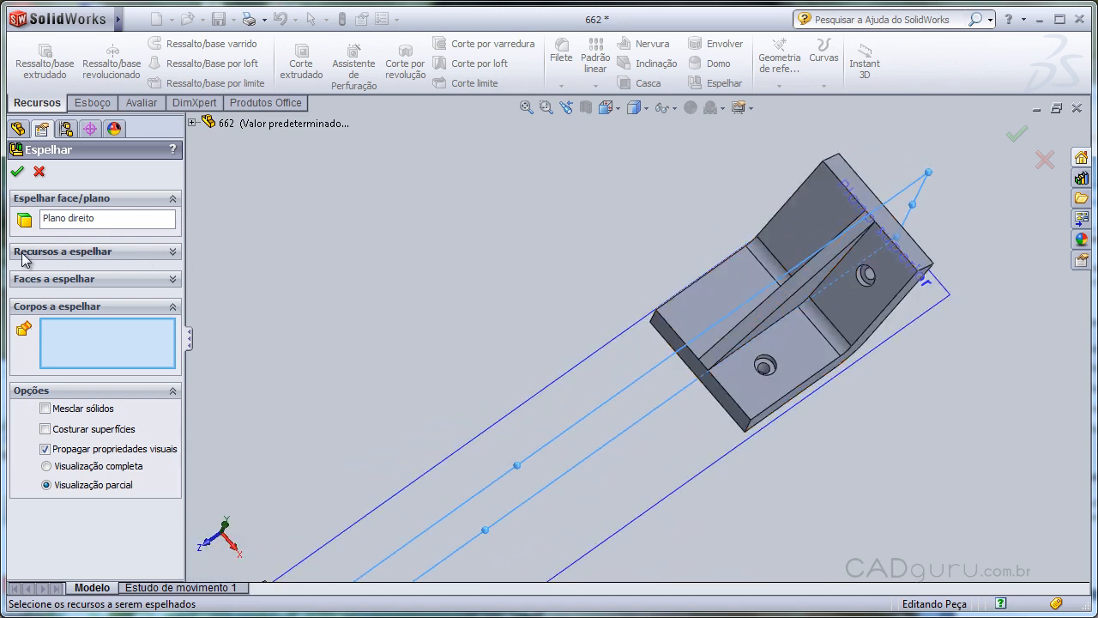
pyautogui.click(171, 253)
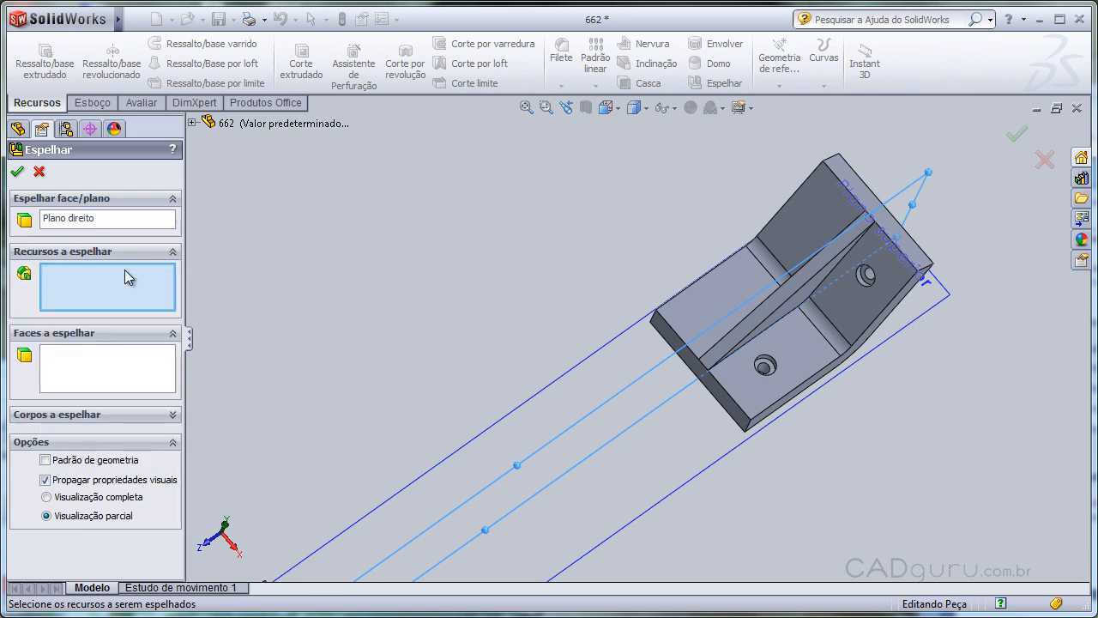
pyautogui.click(766, 366)
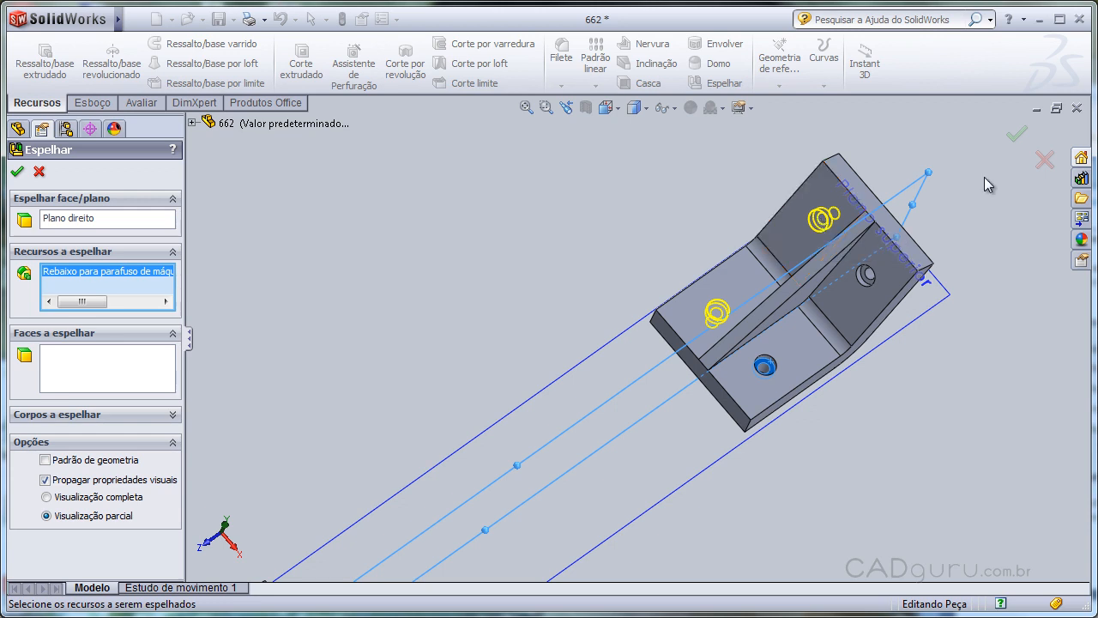
pyautogui.click(1017, 137)
# Step: Inspect the mirrored screw holes on the far bracket and compare them with the near bracket from several angles
pyautogui.scroll(-6, 897, 248)
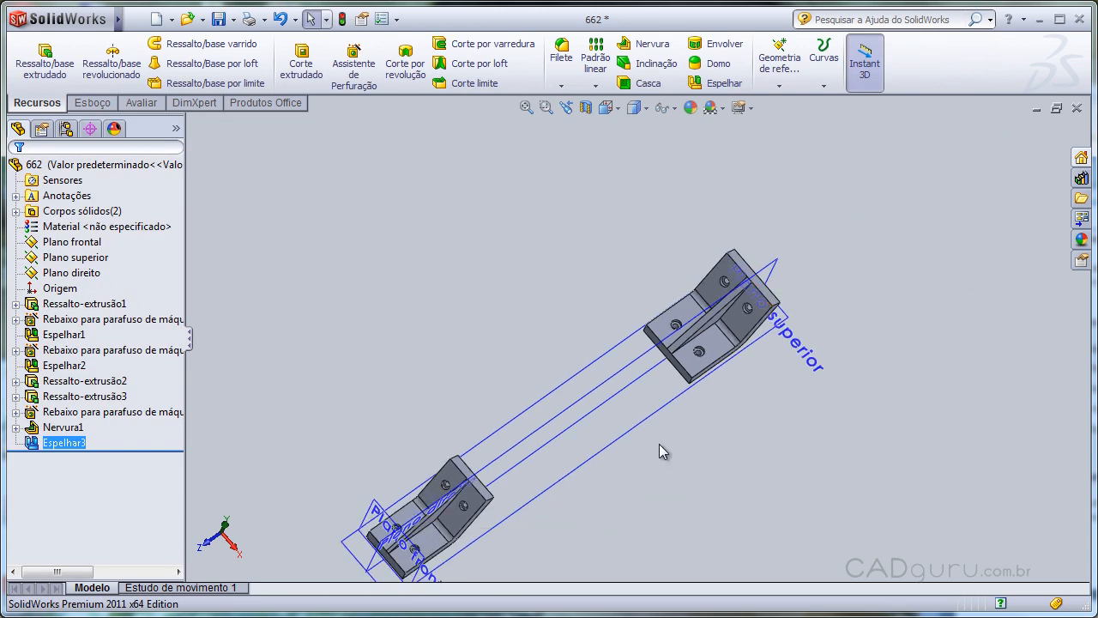
pyautogui.scroll(-6, 508, 452)
pyautogui.scroll(6, 508, 450)
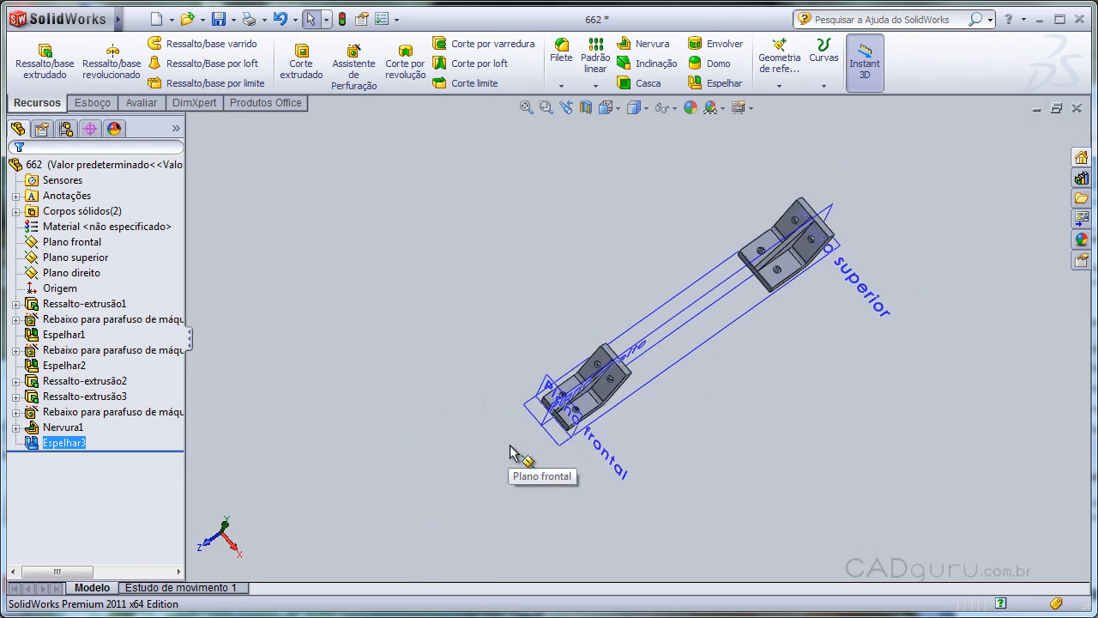
pyautogui.scroll(-5, 811, 244)
pyautogui.moveTo(812, 237); pyautogui.dragTo(850, 215, button='middle')
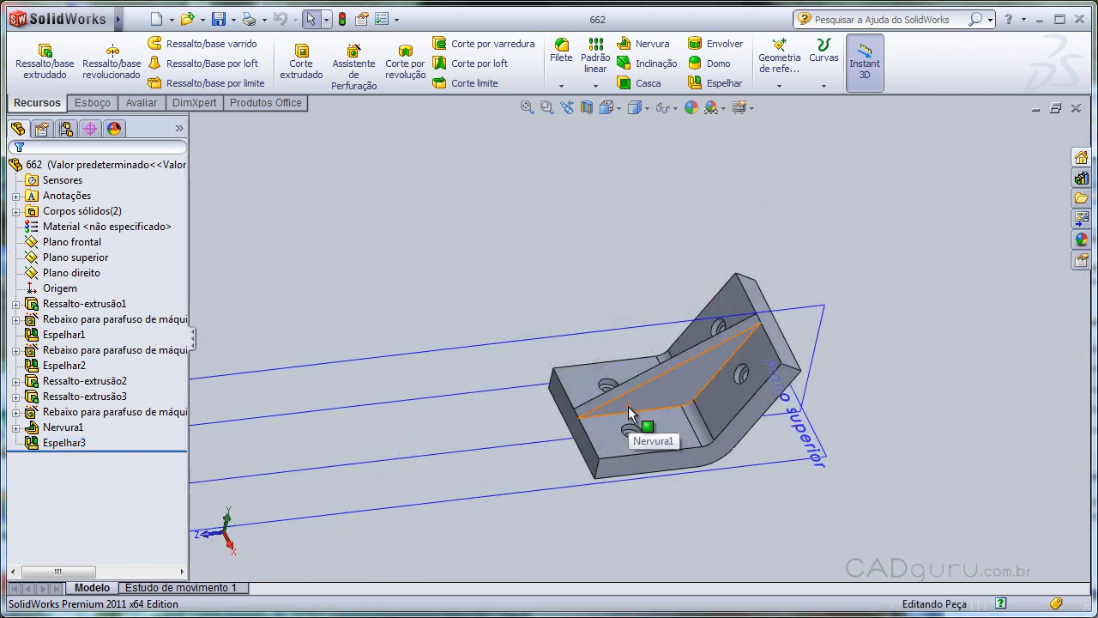
pyautogui.moveTo(654, 376); pyautogui.dragTo(678, 405, button='middle')
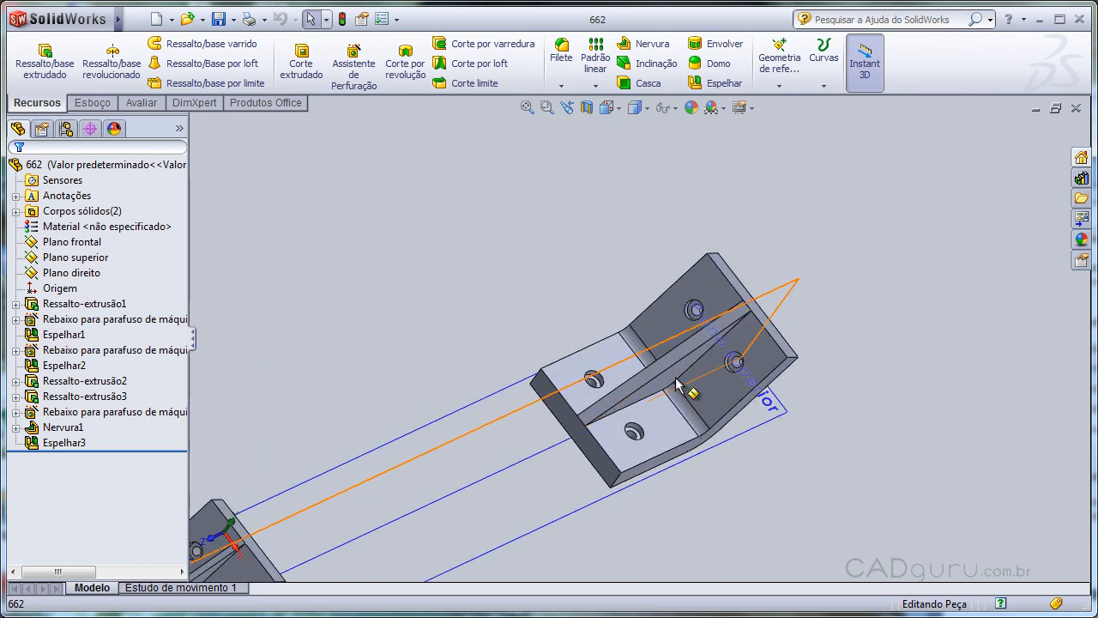
pyautogui.scroll(-3, 676, 377)
pyautogui.scroll(5, 676, 376)
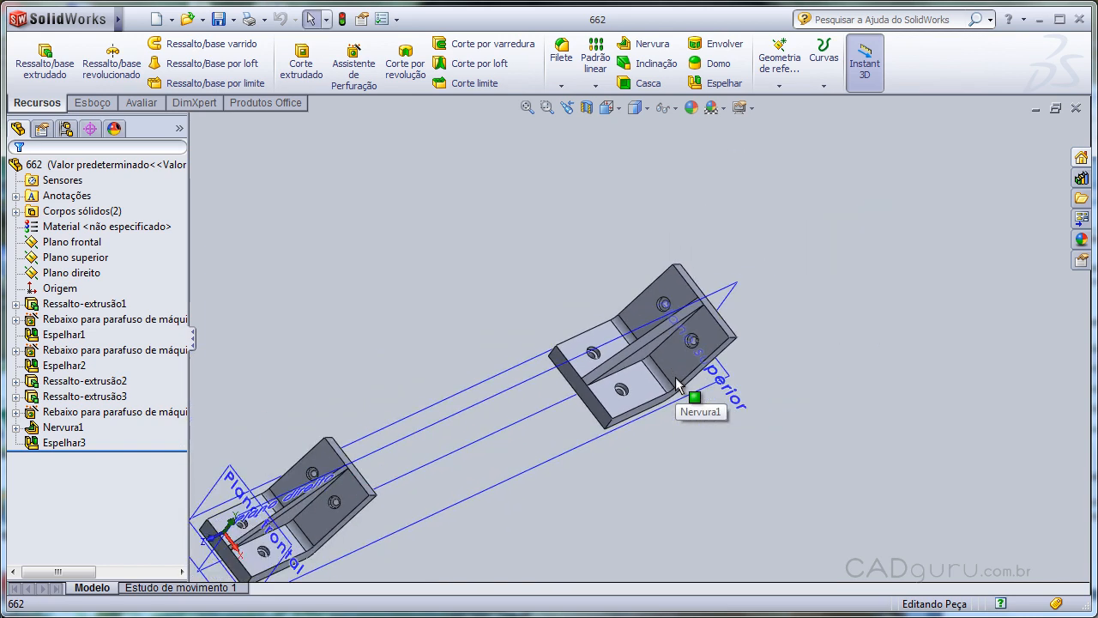
pyautogui.scroll(3, 675, 378)
pyautogui.scroll(-5, 472, 431)
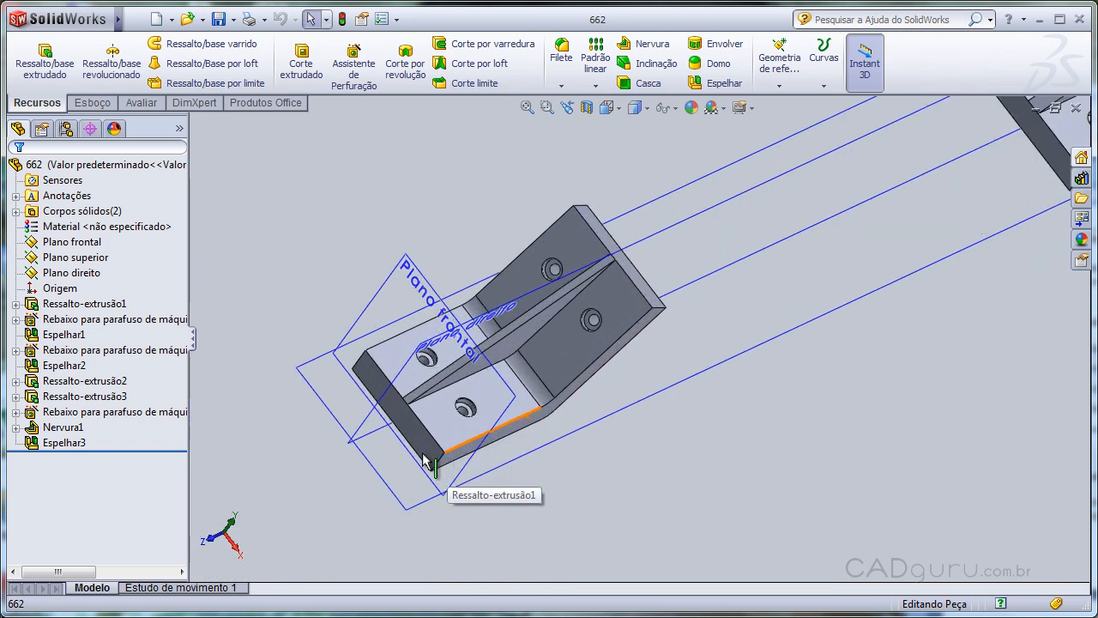
pyautogui.moveTo(473, 405); pyautogui.dragTo(471, 283, button='middle')
pyautogui.moveTo(495, 302); pyautogui.dragTo(500, 312, button='middle')
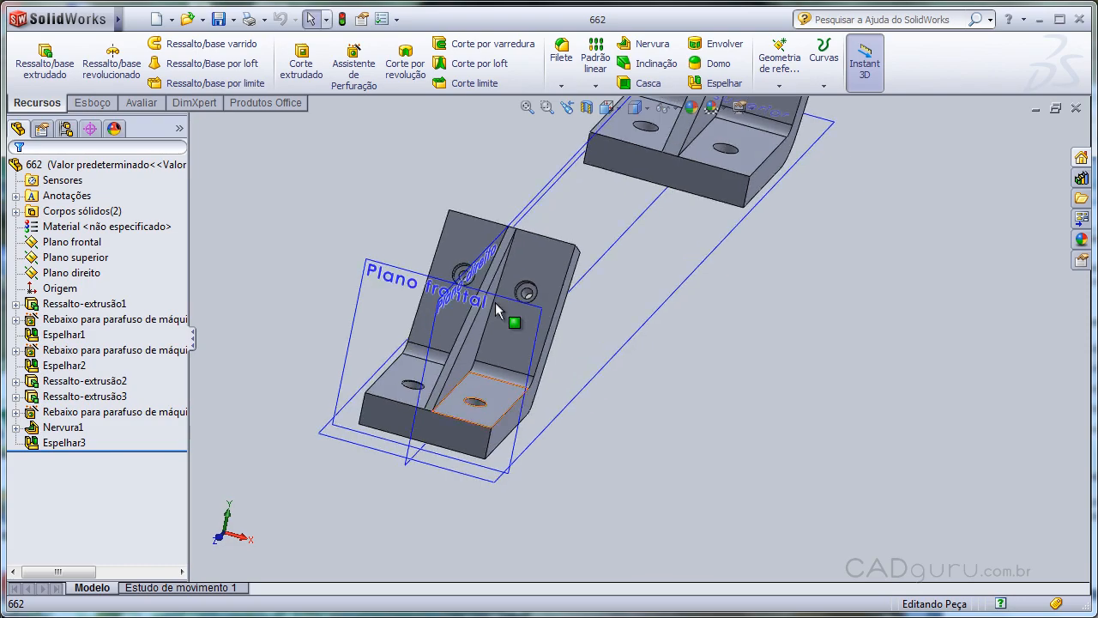